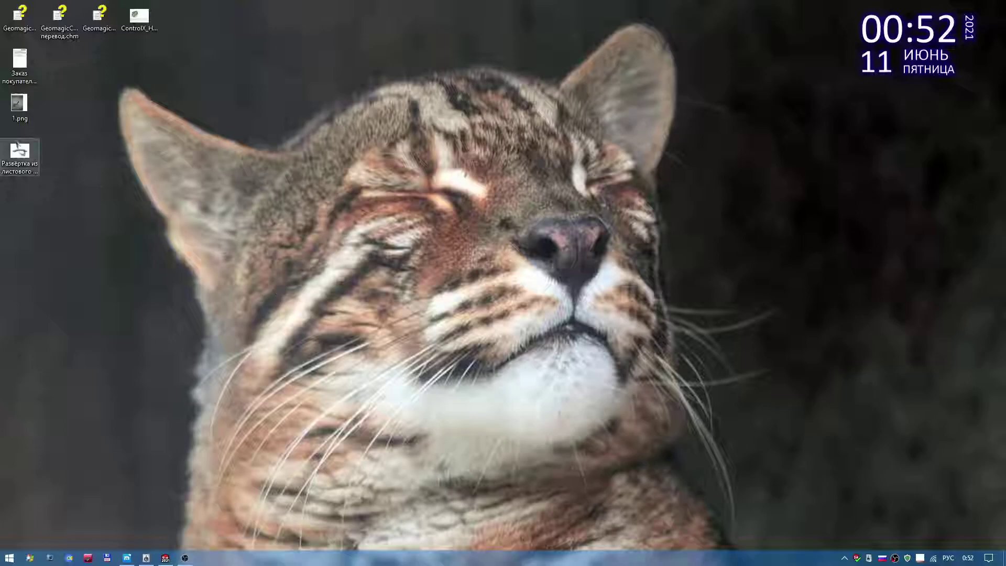
Open the reference photo 1.png from the desktop in XnView.
left_click(25, 115)
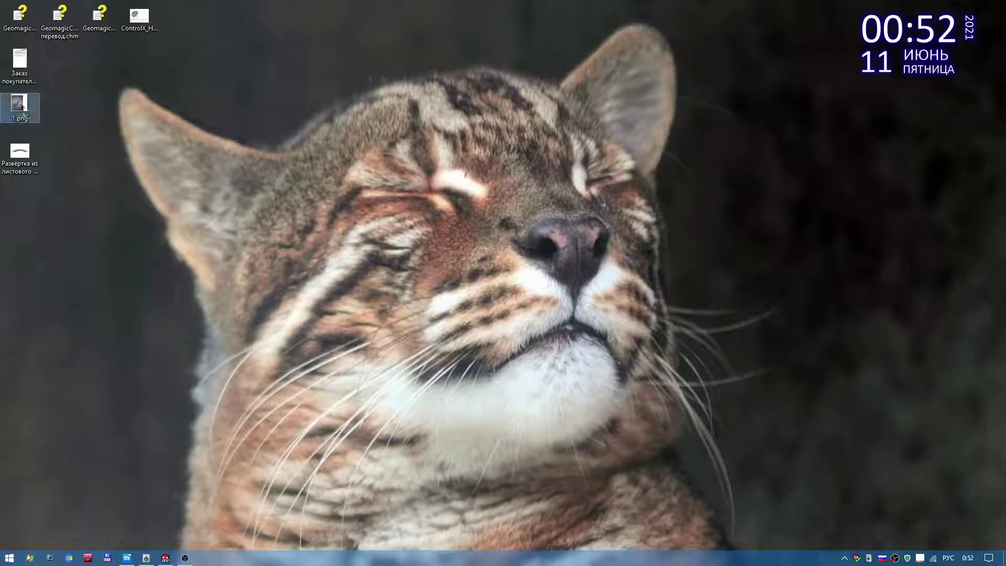
double_click(21, 107)
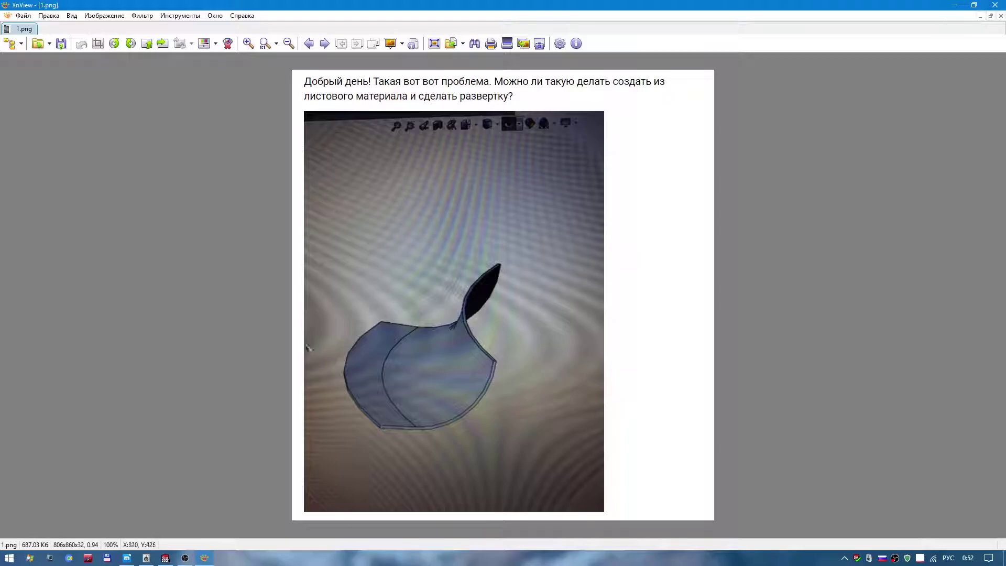
Create a new part from the gost-part template and select the Top plane.
left_click(166, 558)
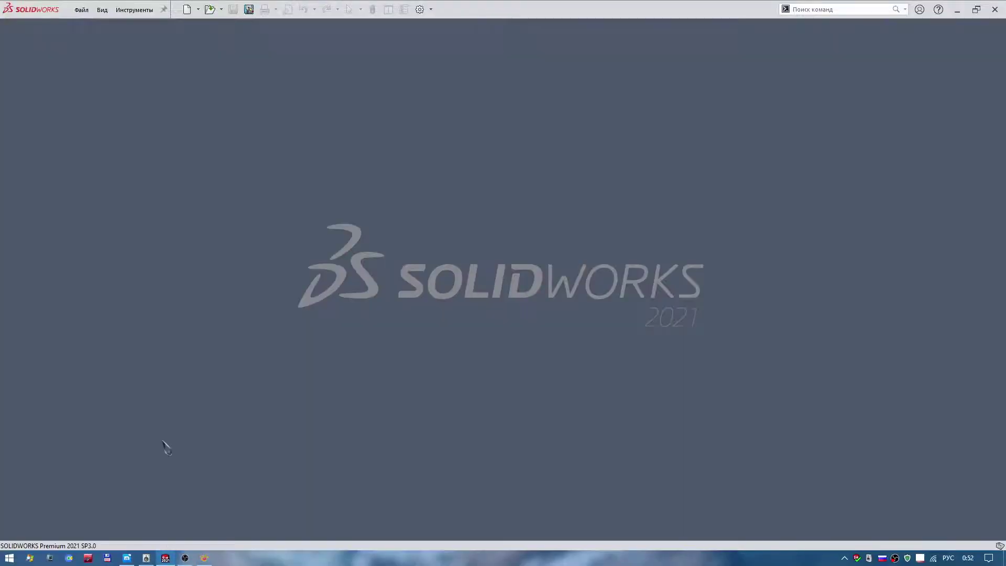
left_click(188, 9)
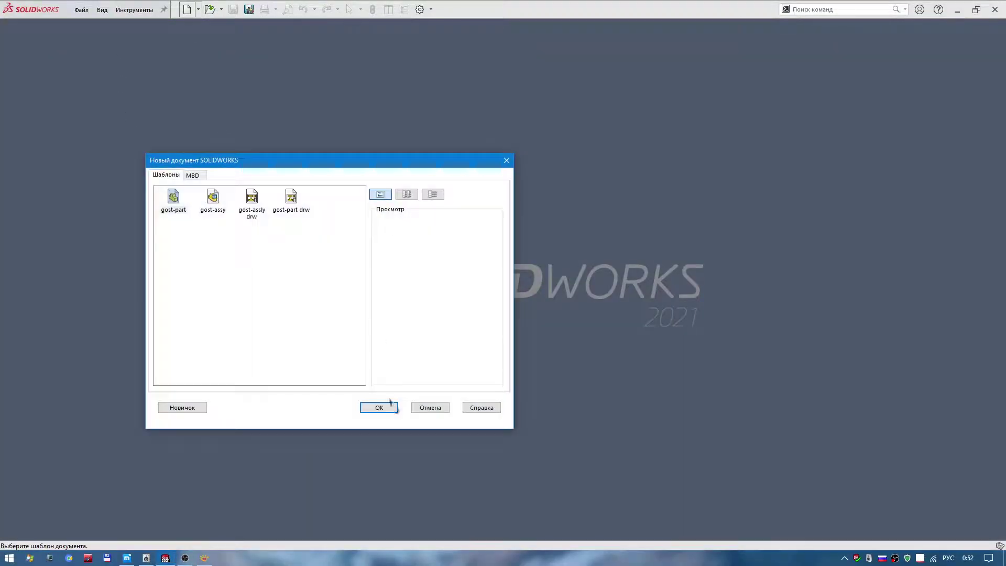
left_click(382, 409)
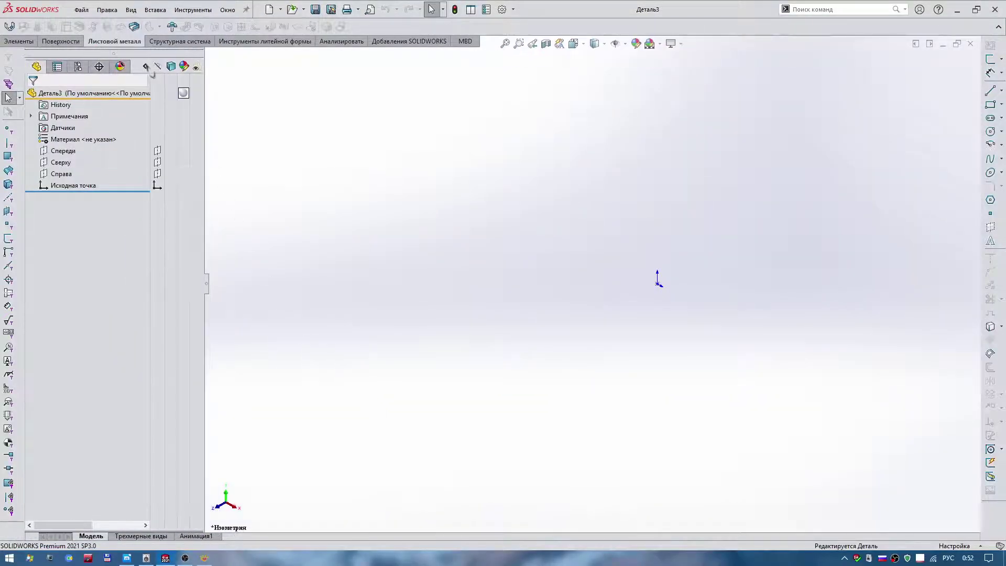
left_click(61, 163)
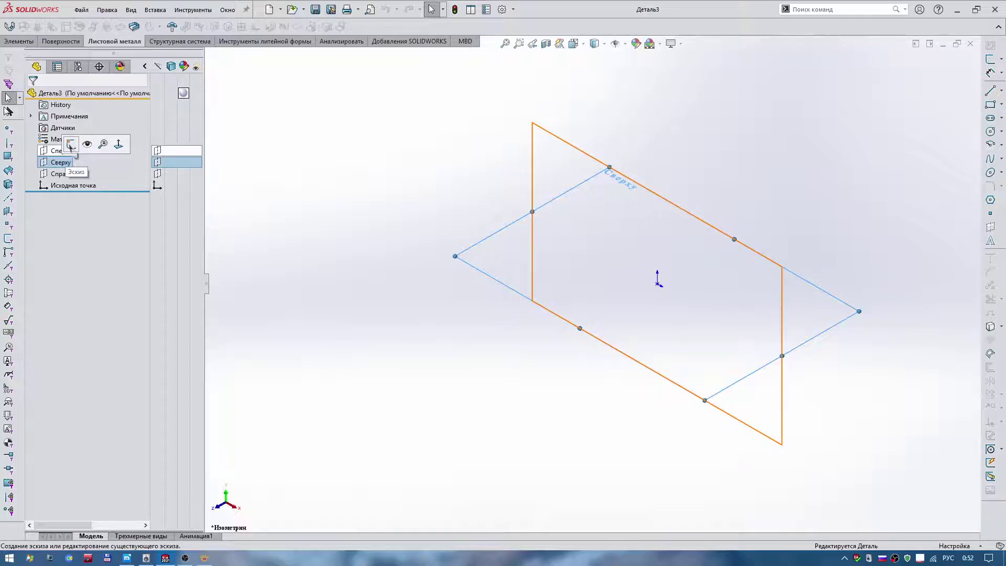
On the Front plane, sketch an origin-centred circle dimensioned to Ø100 mm.
left_click(59, 151)
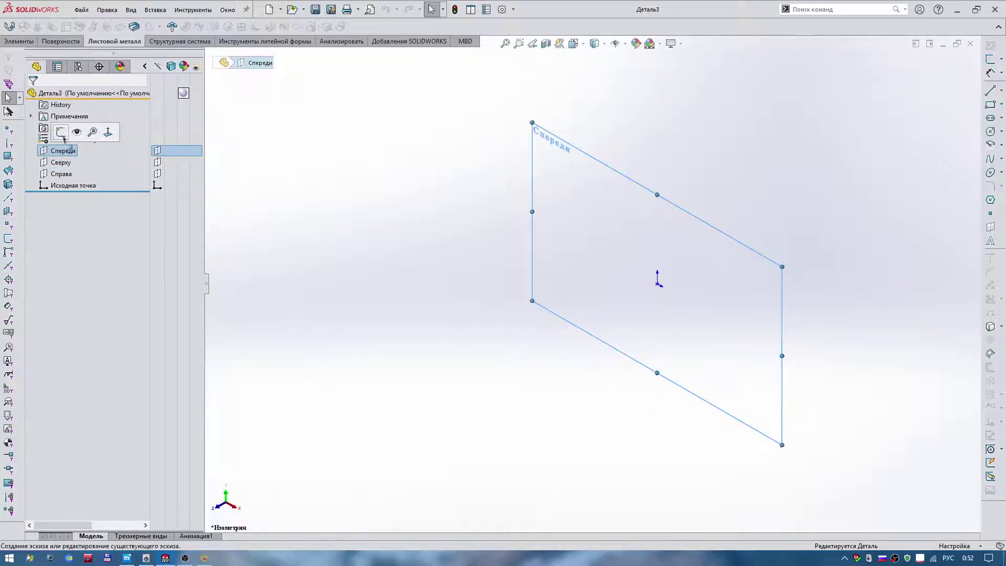
left_click(62, 134)
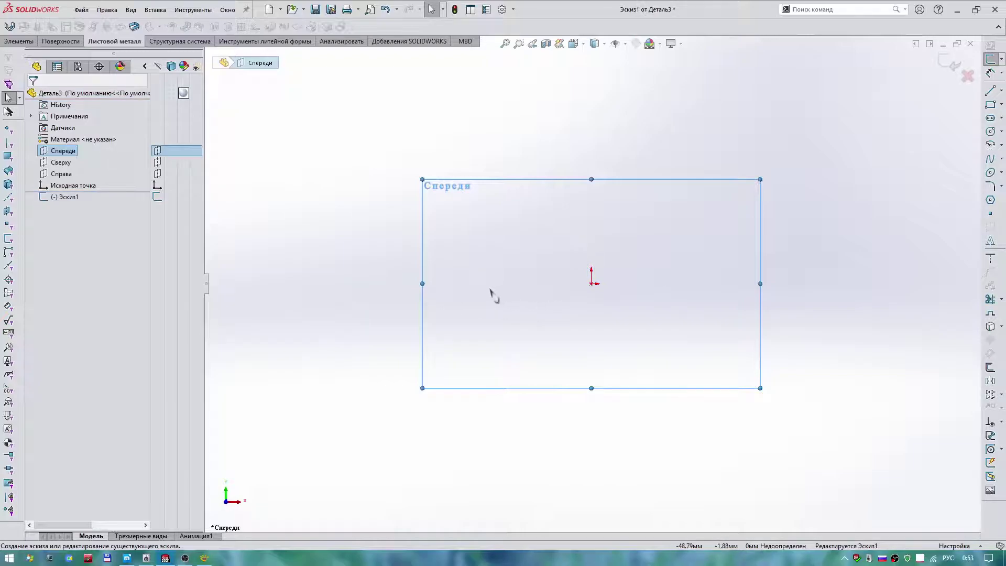
right_click_drag(493, 294, 529, 286)
left_click_drag(591, 284, 566, 189)
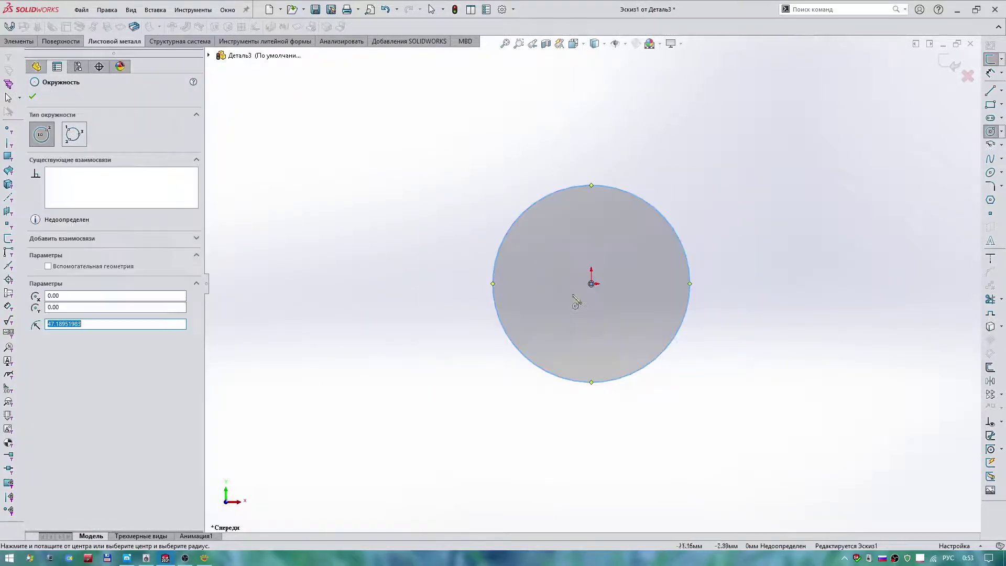
right_click_drag(563, 207, 562, 191)
left_click(565, 186)
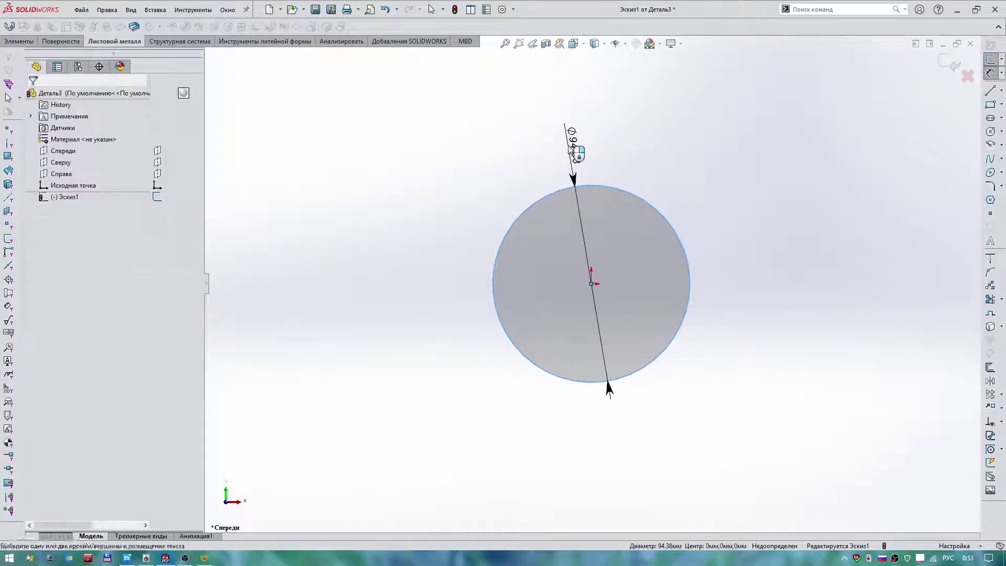
left_click(571, 145)
type("100")
key("Return")
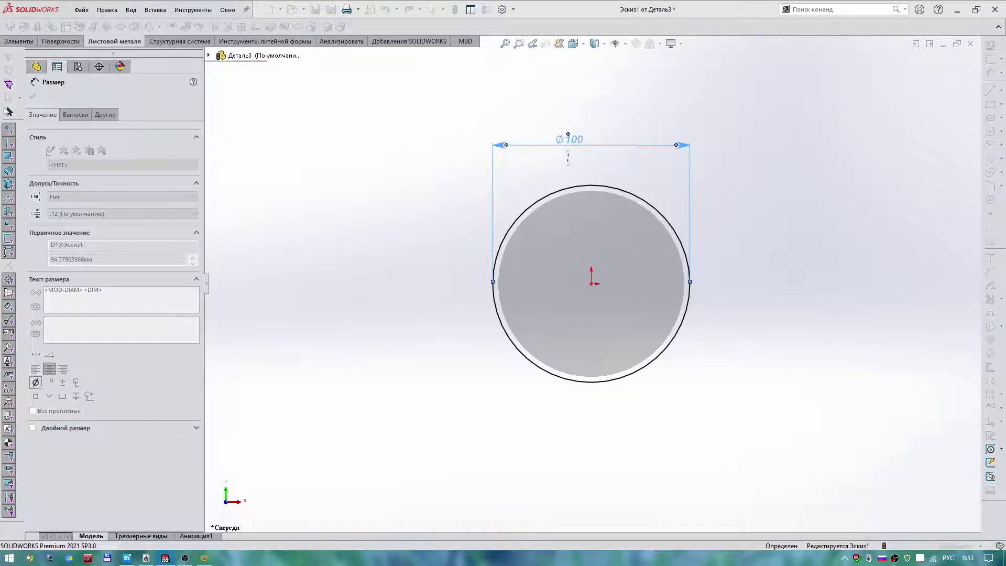
key("Escape")
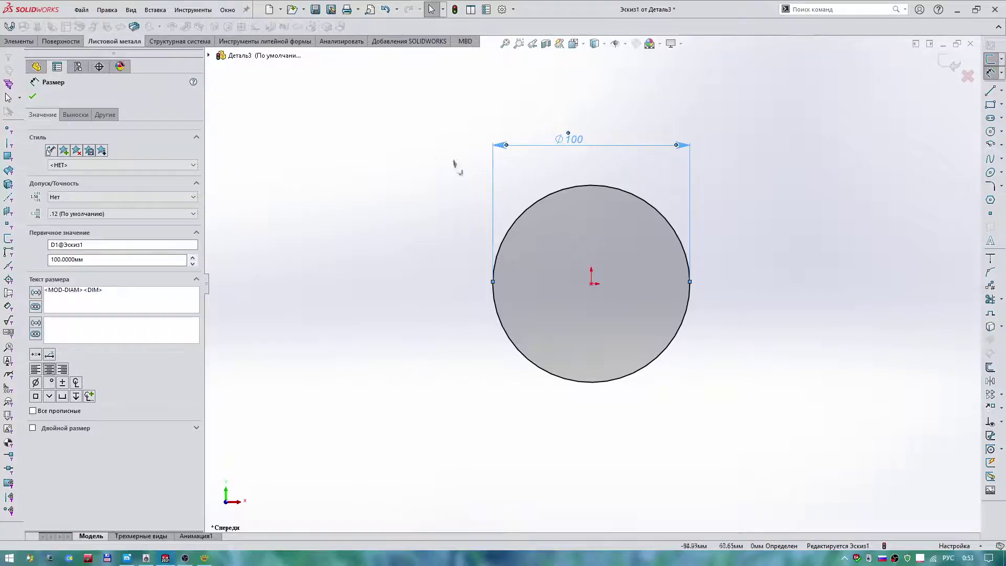
Try a 15 mm offset of the whole circle, then cancel it.
left_click(508, 232)
right_click_drag(408, 218, 455, 248)
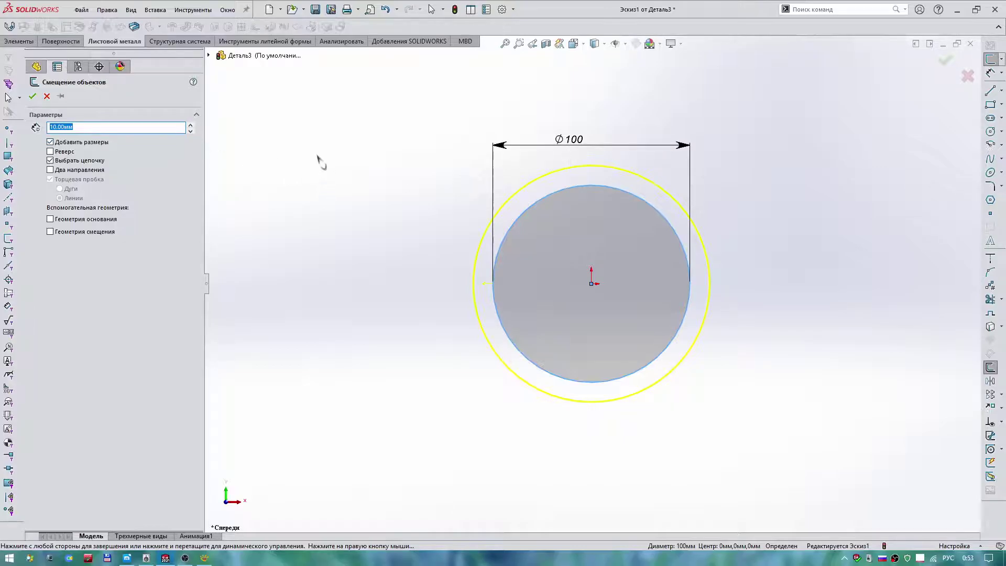
type("15")
key("Return")
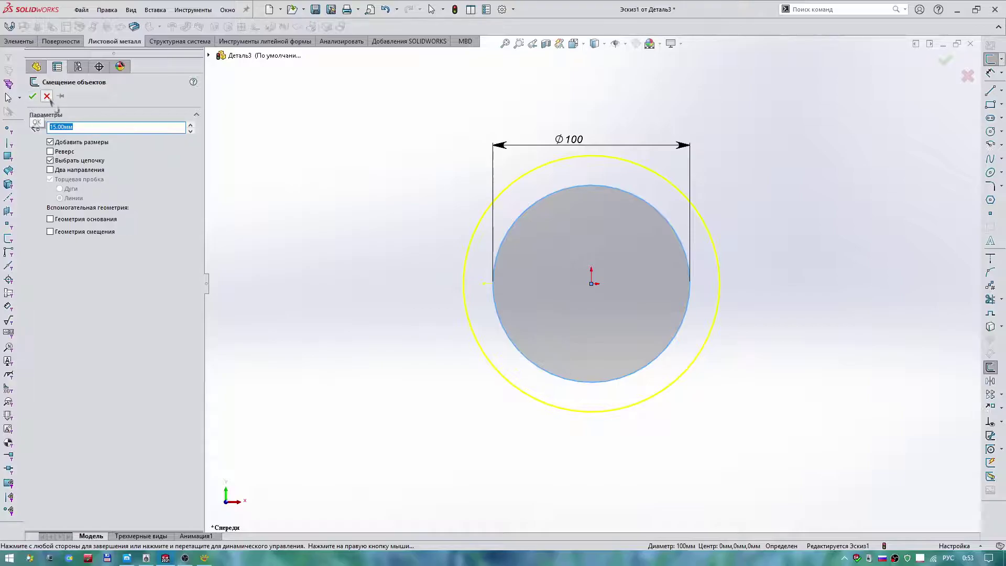
left_click(31, 97)
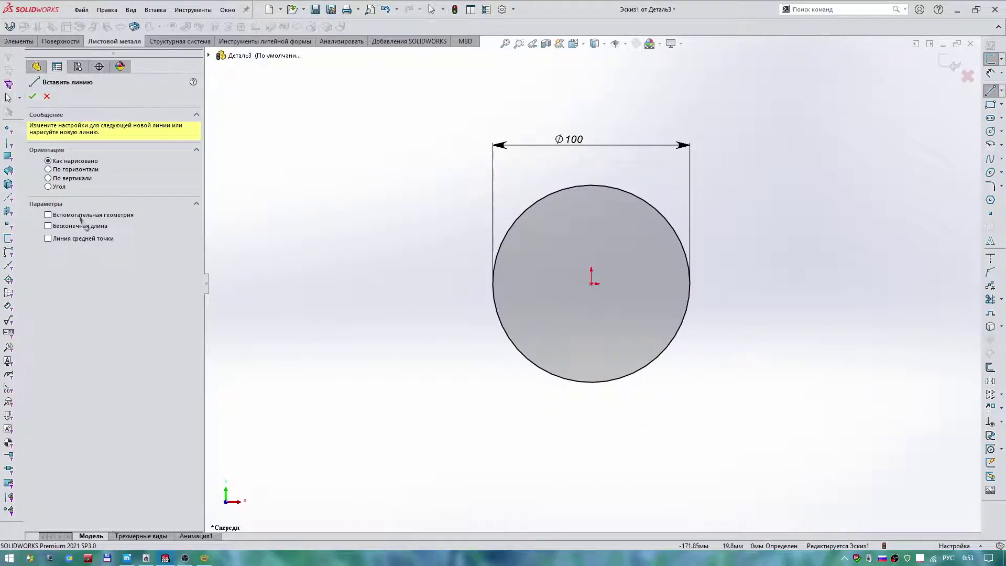
Draw radius lines from the circle's left and top quadrants to its centre.
left_click(493, 284)
left_click(592, 284)
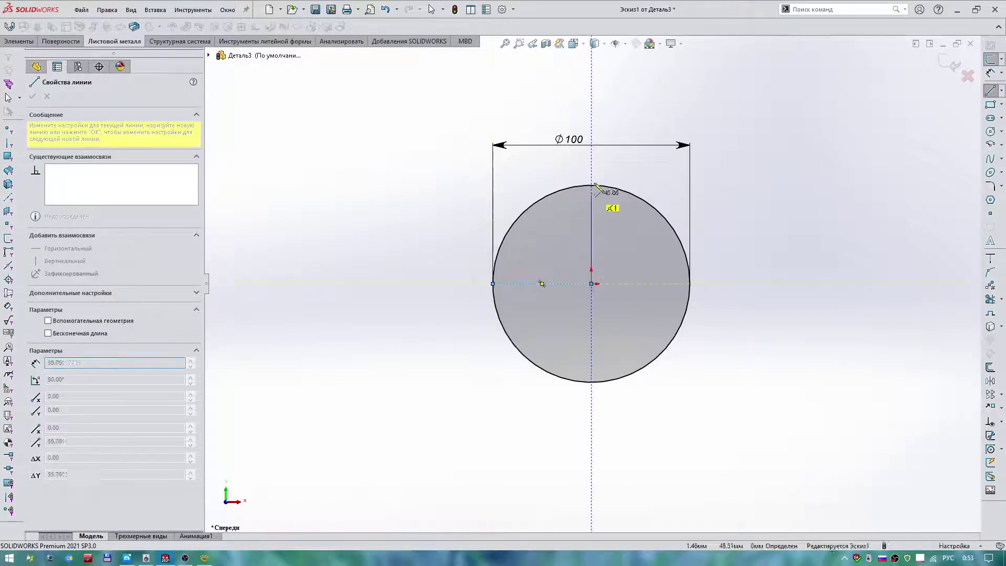
left_click(591, 186)
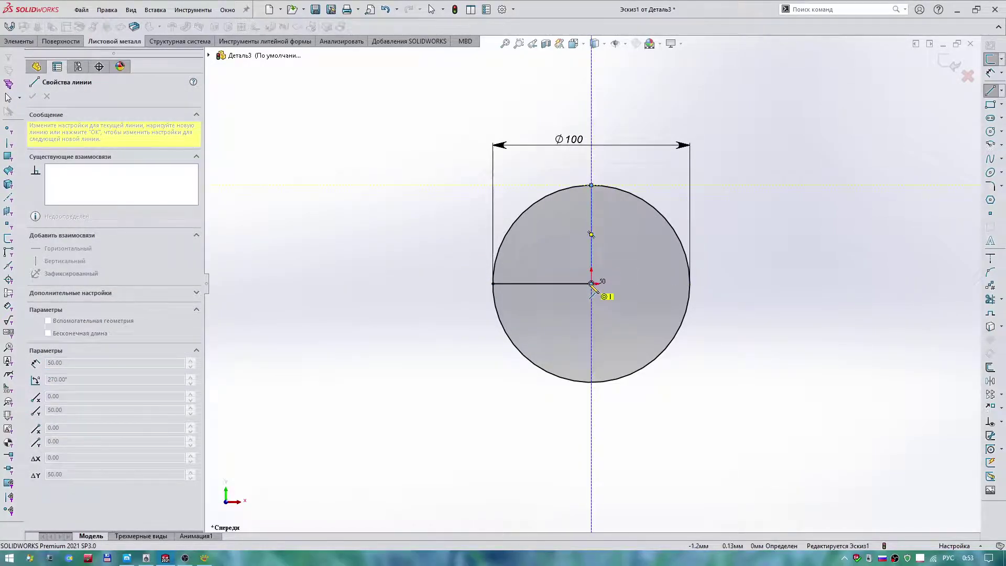
left_click(591, 284)
key("Escape")
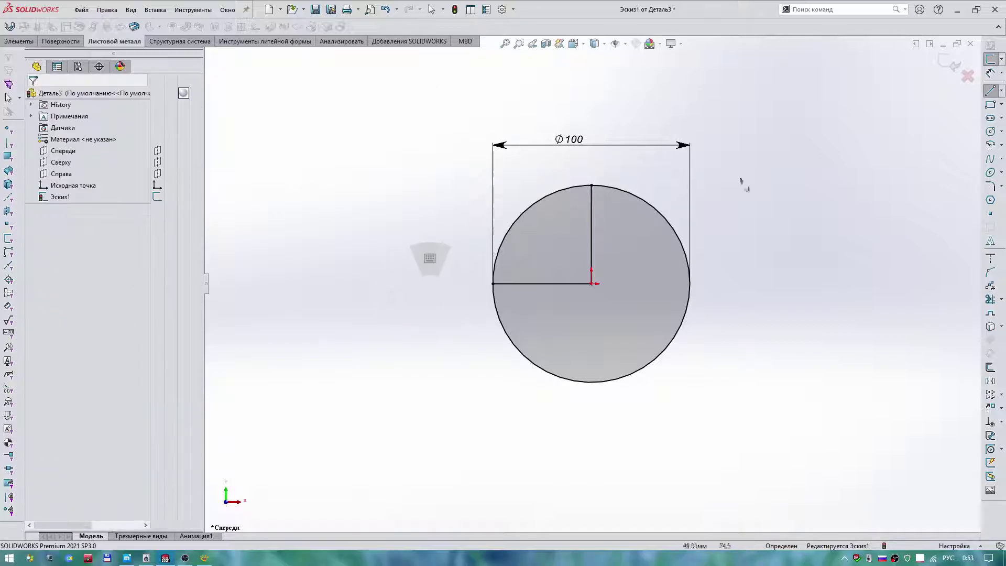
Trim away the circle and lines, leaving only the upper-left quarter arc.
right_click_drag(802, 233, 785, 265)
left_click_drag(715, 231, 539, 404)
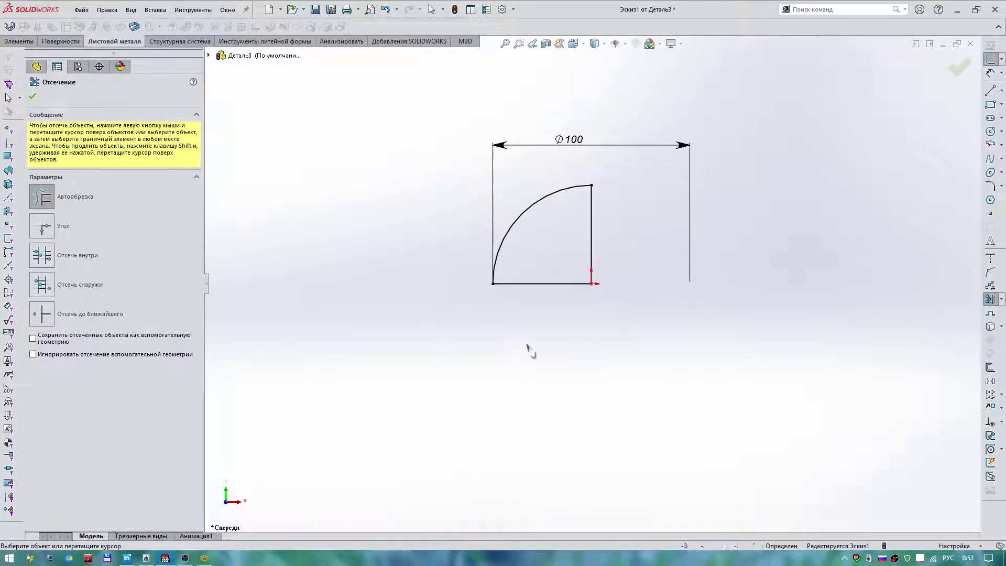
left_click_drag(530, 348, 634, 240)
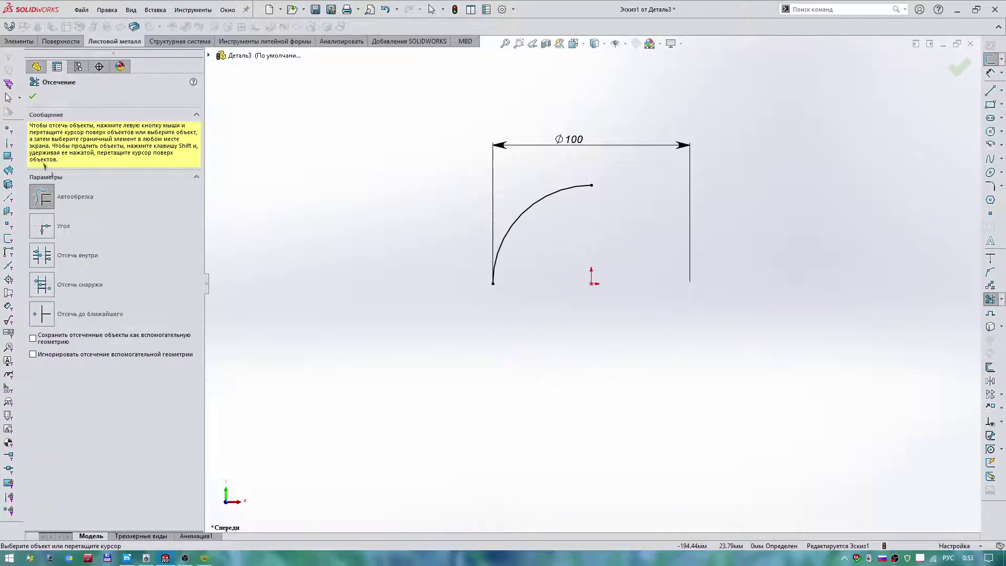
left_click(33, 96)
Offset the quarter arc 15 mm with straight line end caps to close the profile.
left_click(500, 249)
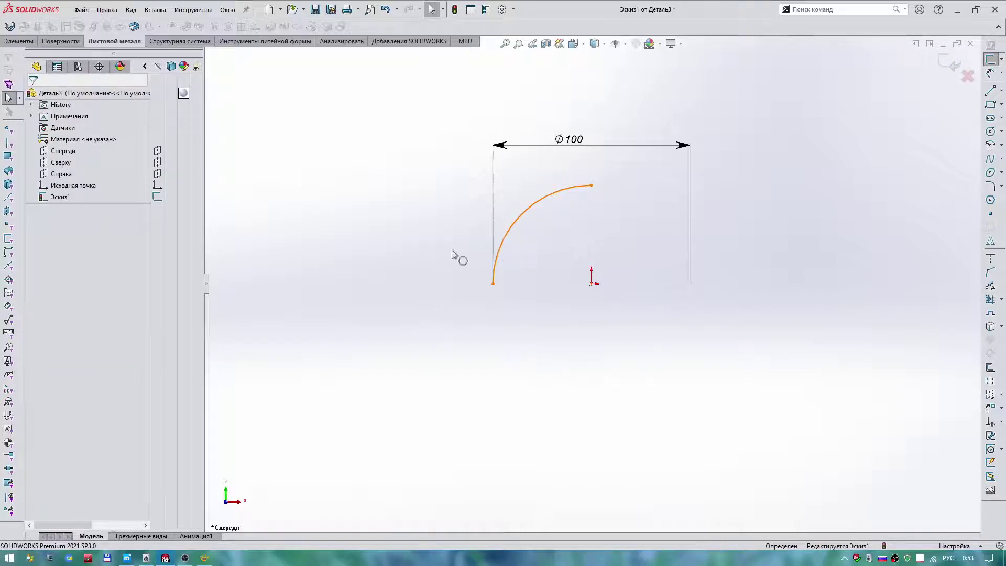
right_click_drag(309, 235, 367, 262)
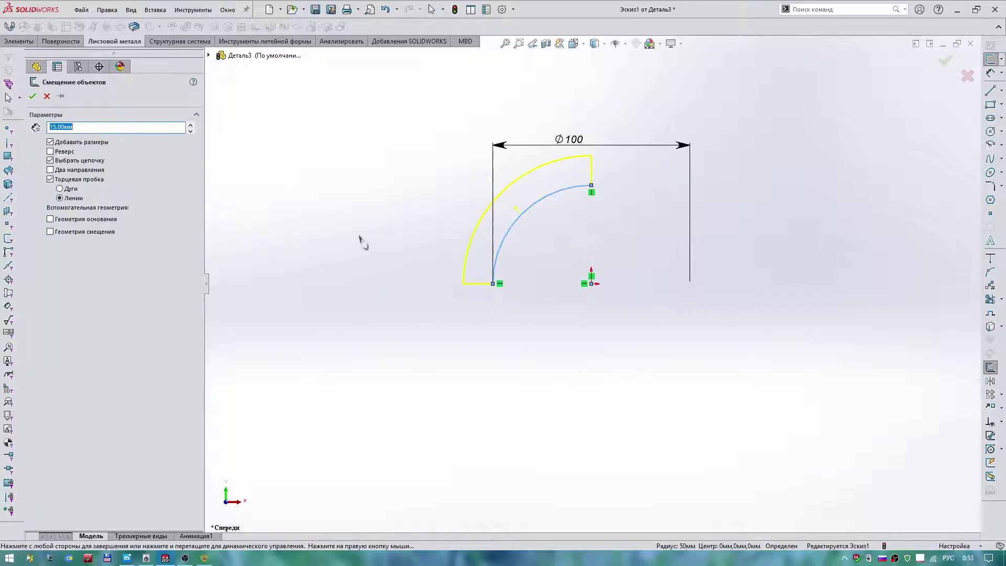
left_click(50, 179)
left_click(32, 96)
middle_click_drag(325, 241, 335, 246)
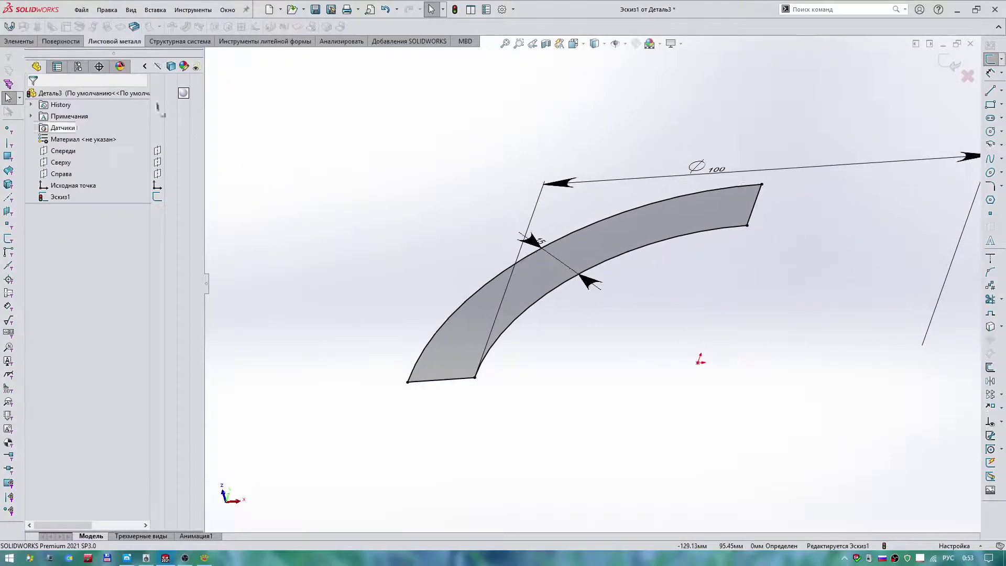
Create Базовая кромка1 from the sketch with 1.20 mm thickness in reversed direction.
left_click(10, 27)
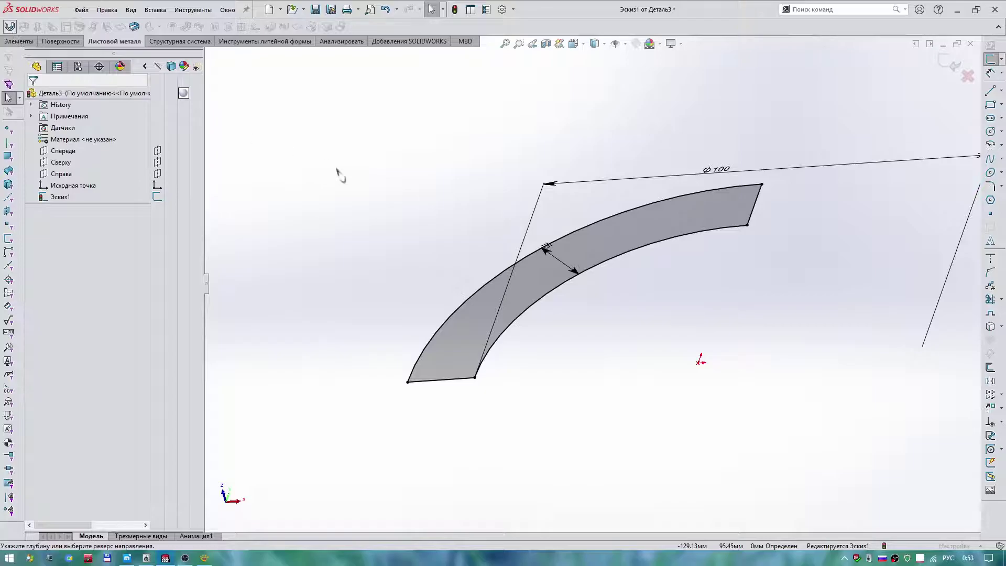
middle_click_drag(339, 175, 307, 175)
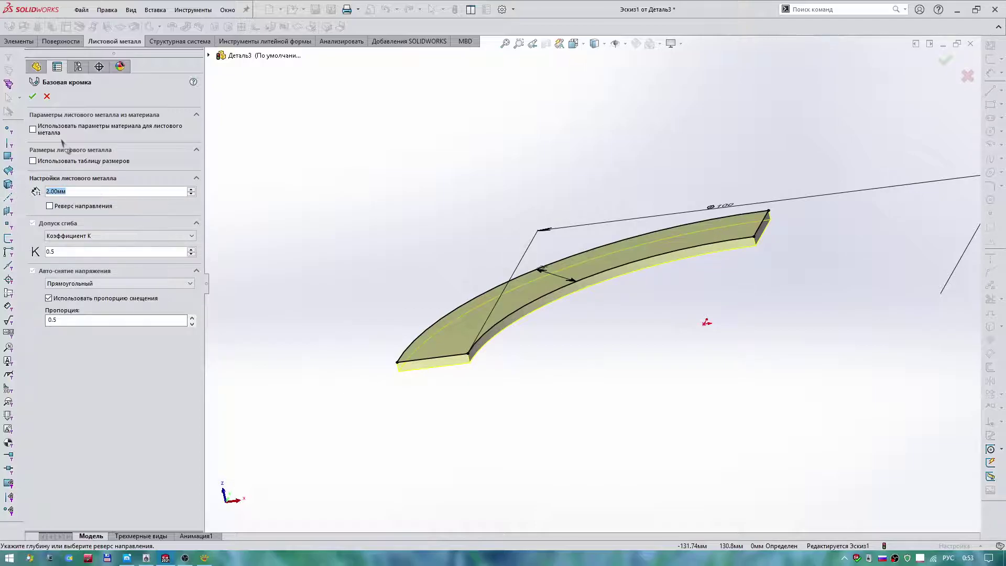
type(".2")
key("Return")
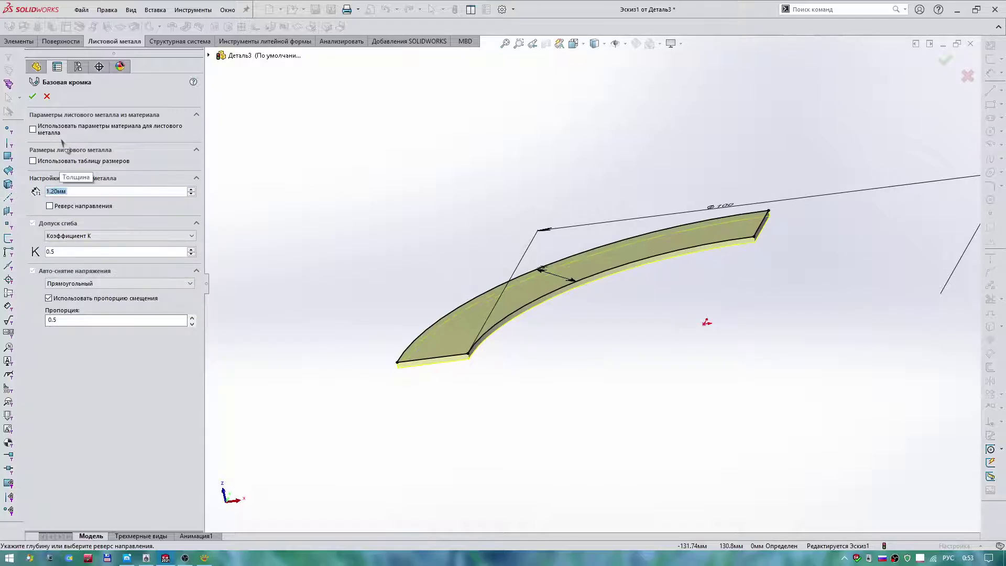
left_click(49, 206)
left_click(33, 97)
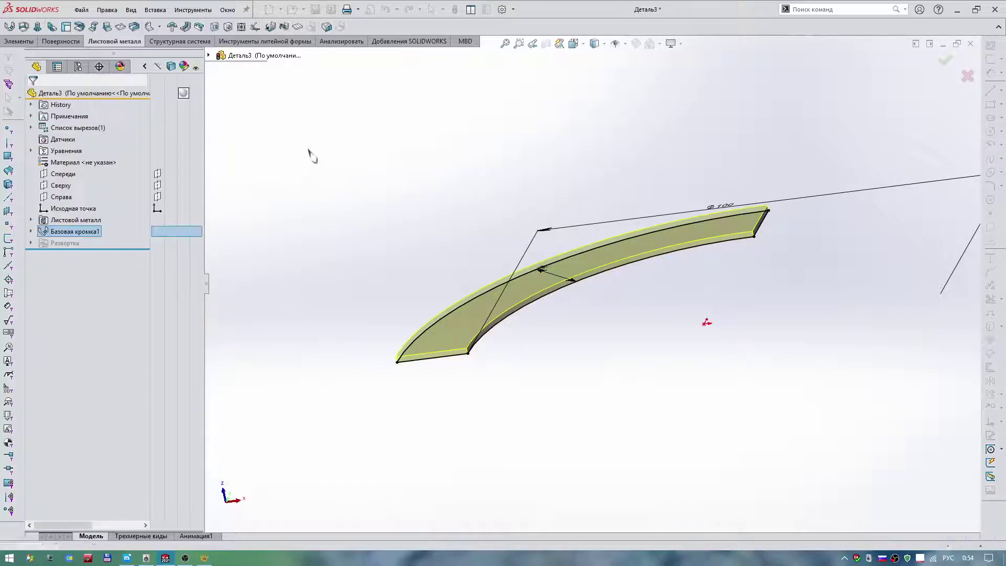
mouse_move(421, 170)
middle_mouse_down()
mouse_move(623, 333)
mouse_move(746, 327)
middle_mouse_up()
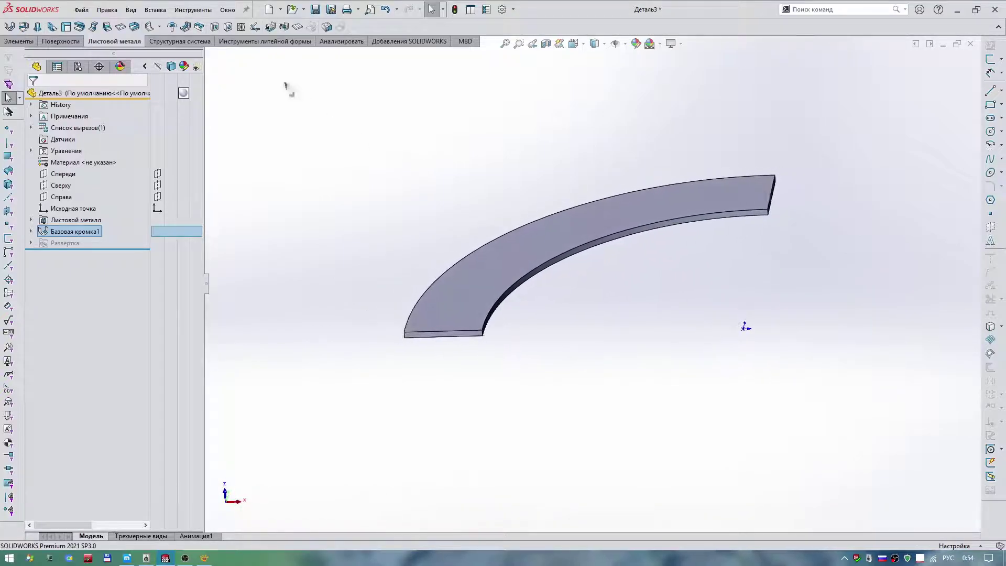
Start an edge flange on the plate's inner curved edge with a 5 mm length.
key("e")
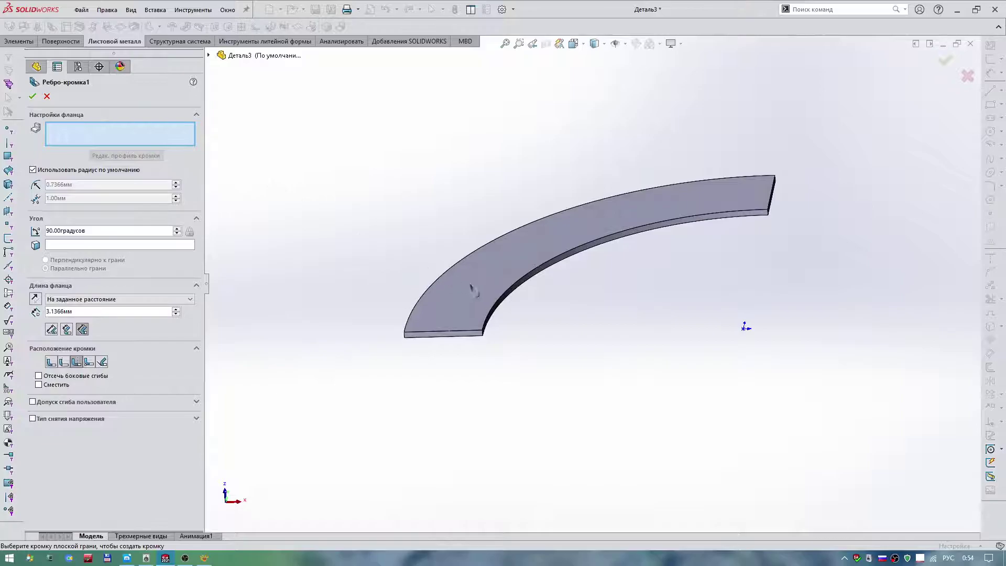
left_click(508, 295)
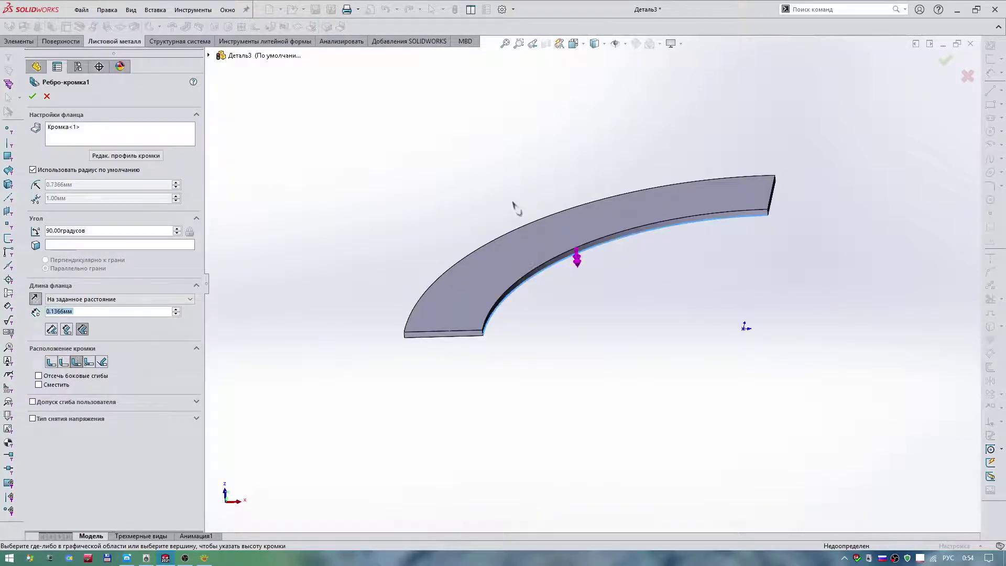
middle_click_drag(509, 196, 537, 178)
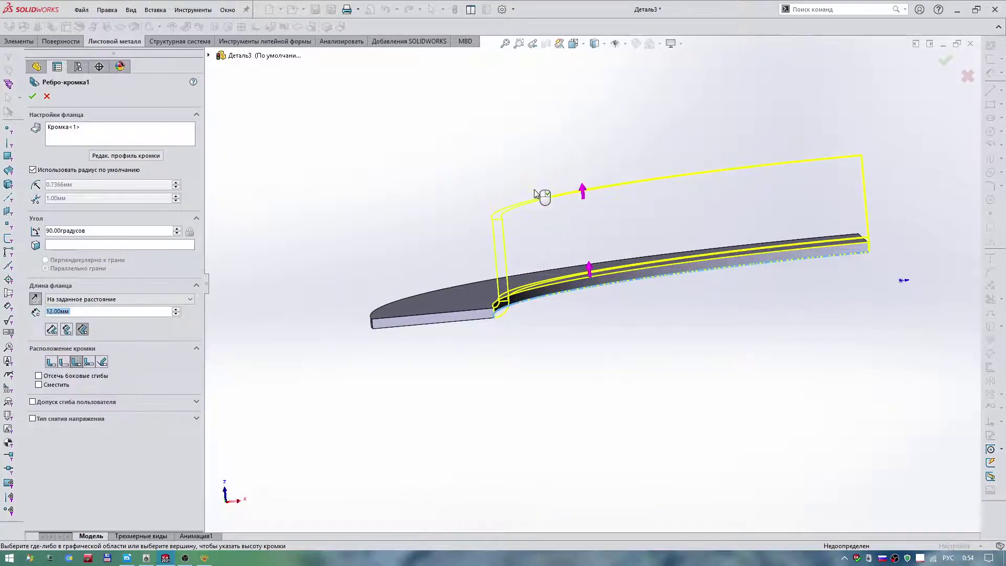
left_click(542, 235)
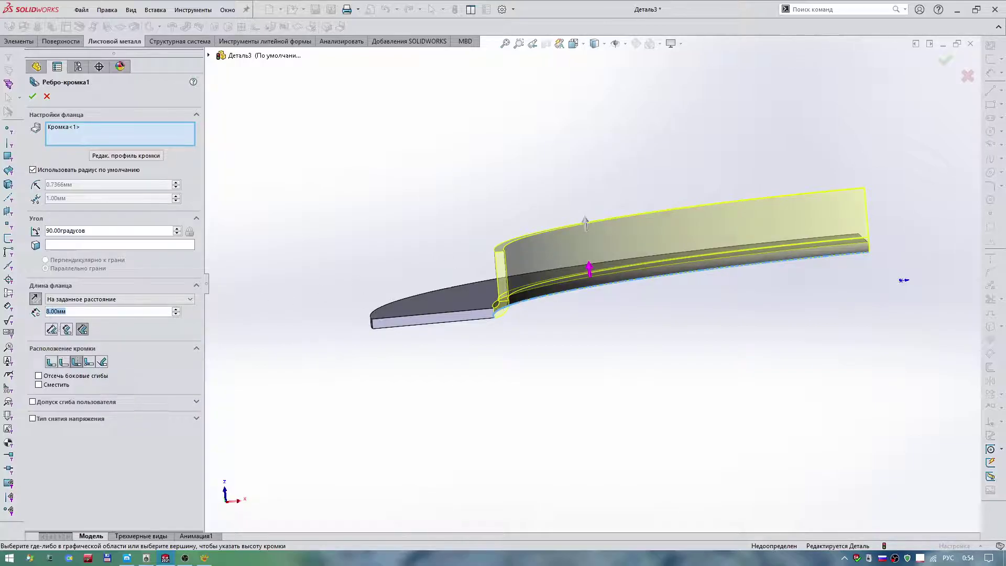
left_click(68, 298)
left_click(52, 314)
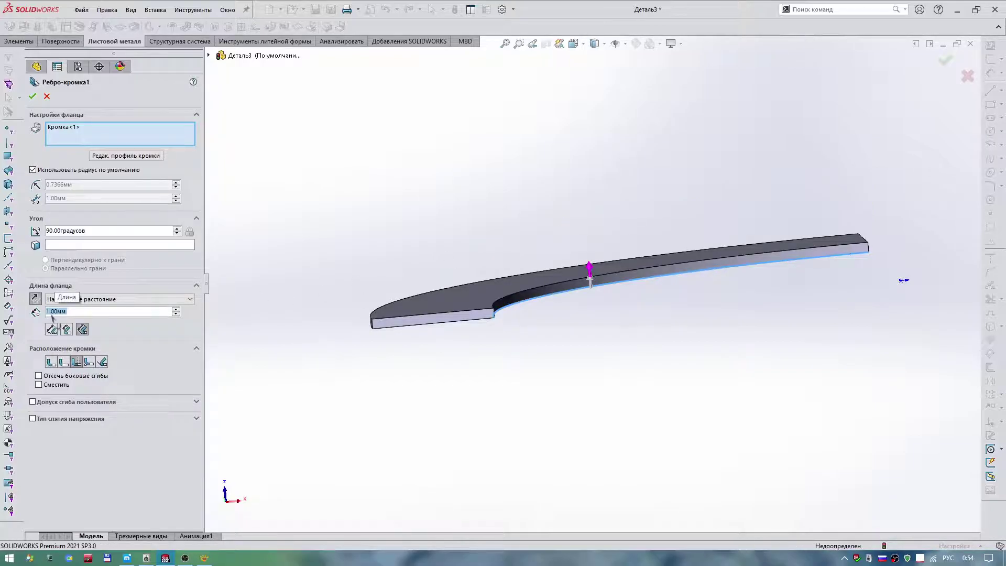
type("5")
key("Return")
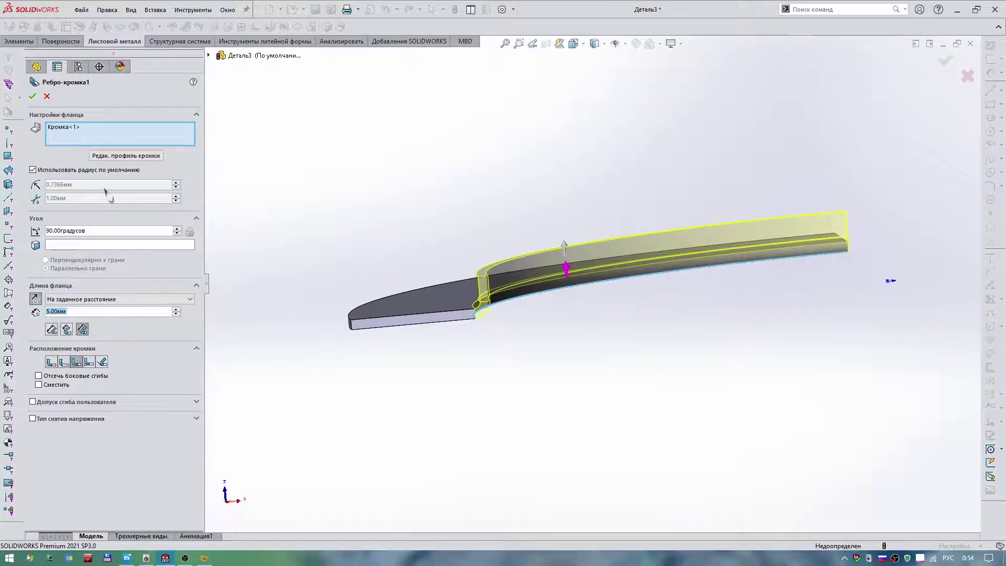
Enable a custom 7 mm bend radius and set the flange length to 15 mm.
left_click(33, 171)
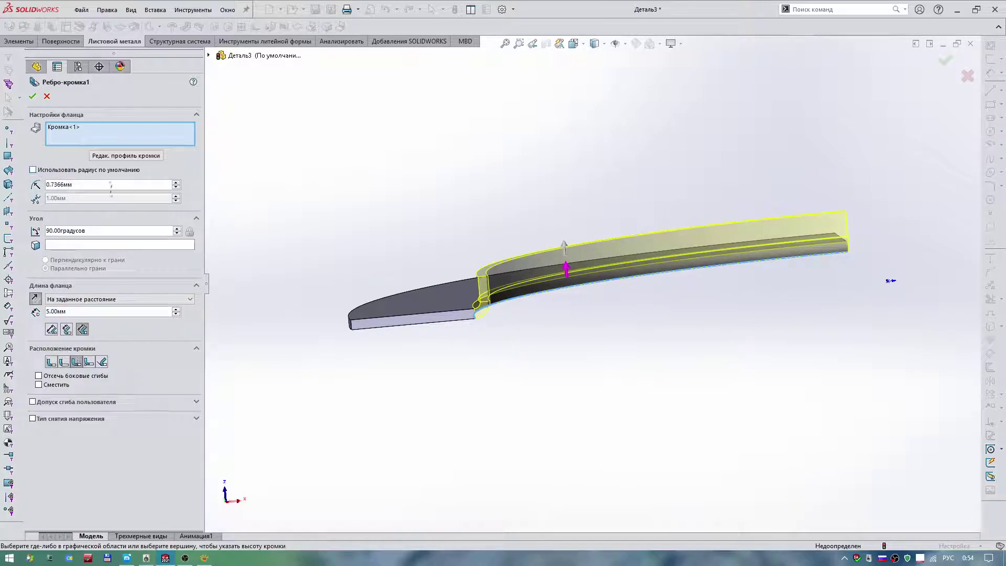
type("7")
key("Return")
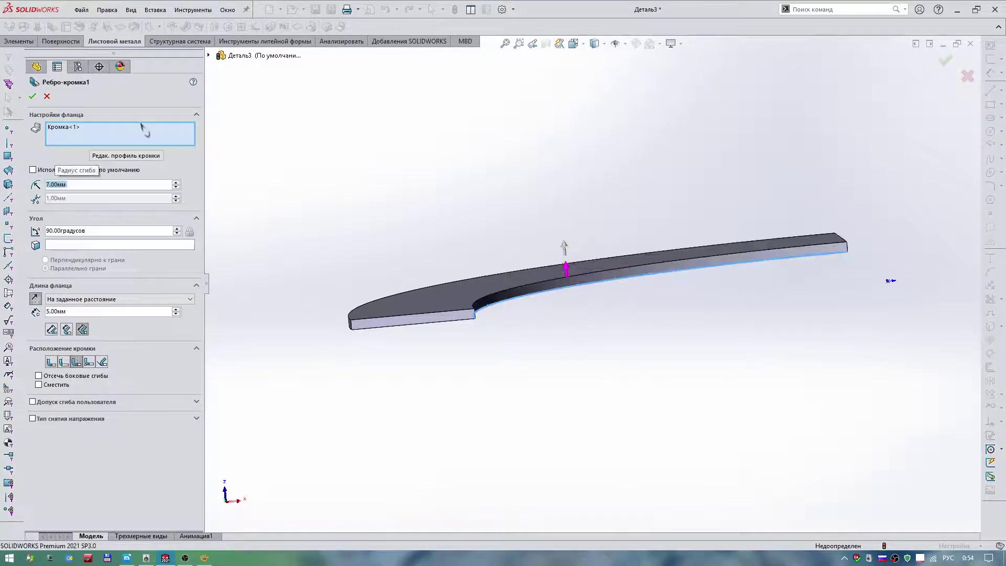
left_click(98, 312)
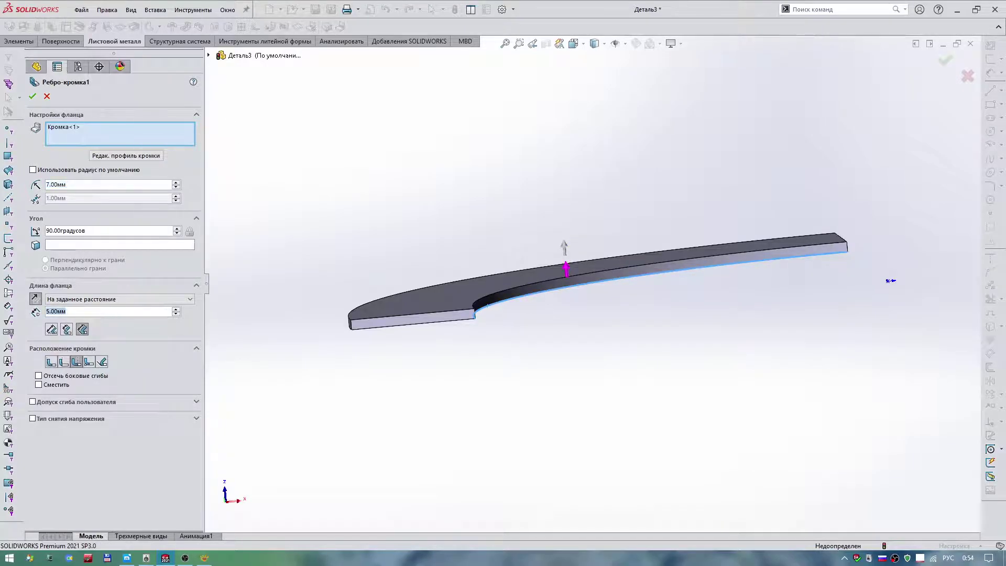
type("15")
key("Return")
Increase the bend radius to 12 mm and select the curled flange's top face.
mouse_move(726, 301)
middle_mouse_down()
mouse_move(628, 358)
mouse_move(572, 359)
middle_mouse_up()
scroll(628, 358, "down", 2)
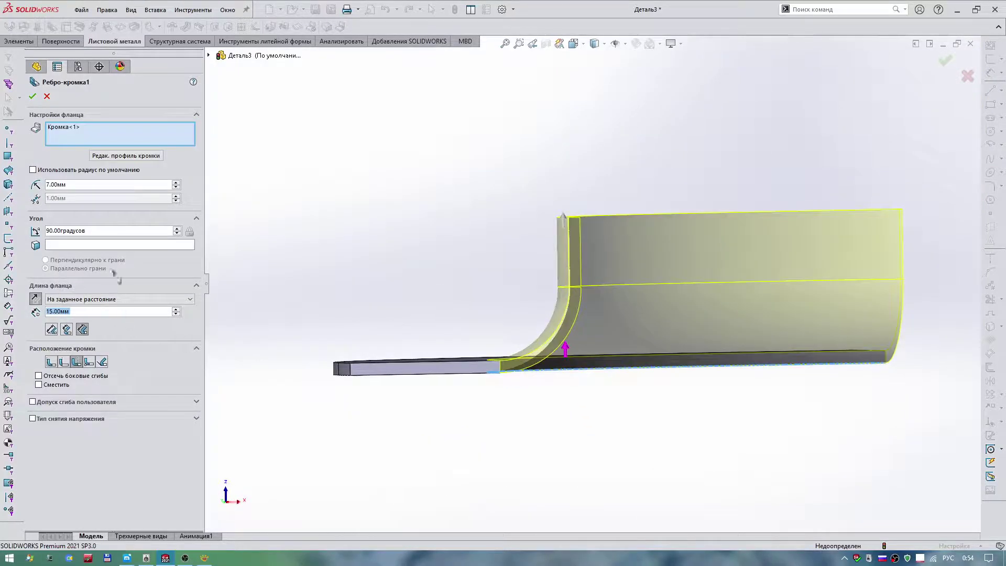
left_click(176, 183)
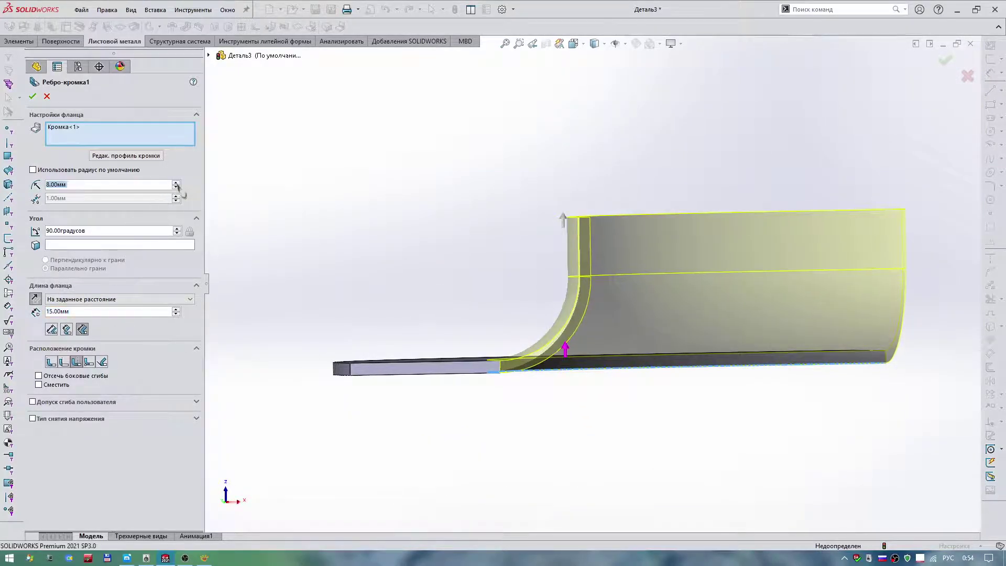
left_click(176, 183)
left_click(176, 183)
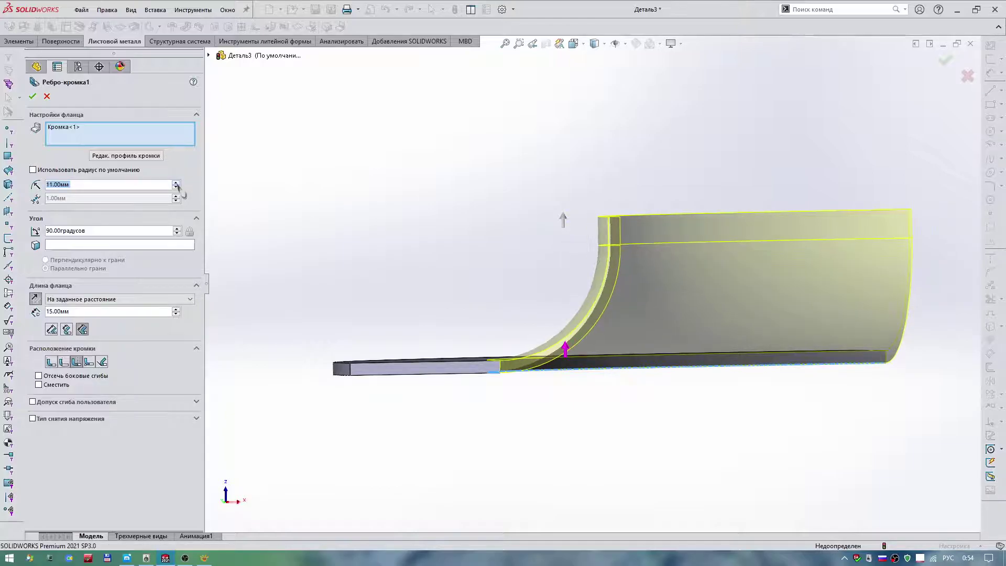
left_click(176, 183)
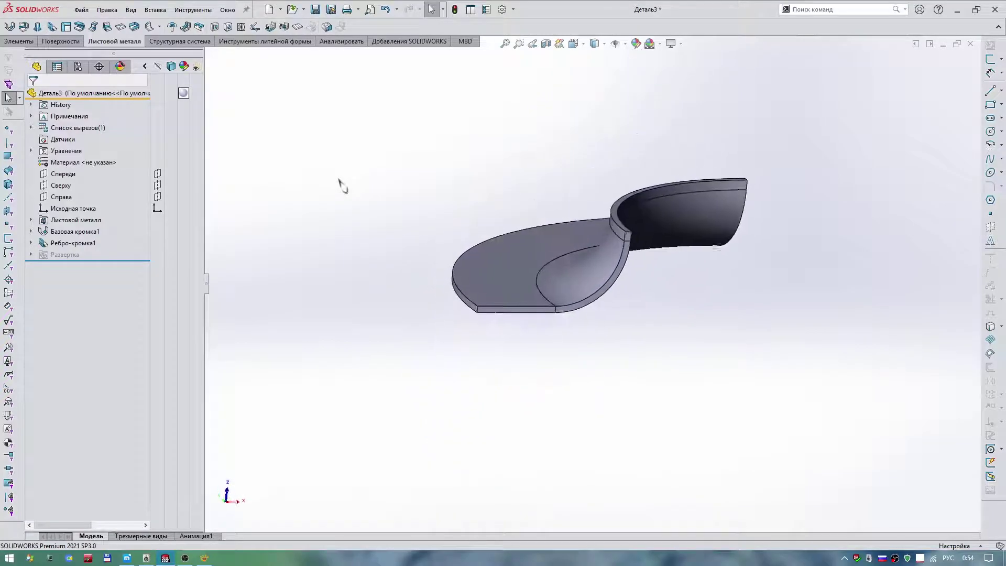
scroll(577, 173, "down", 3)
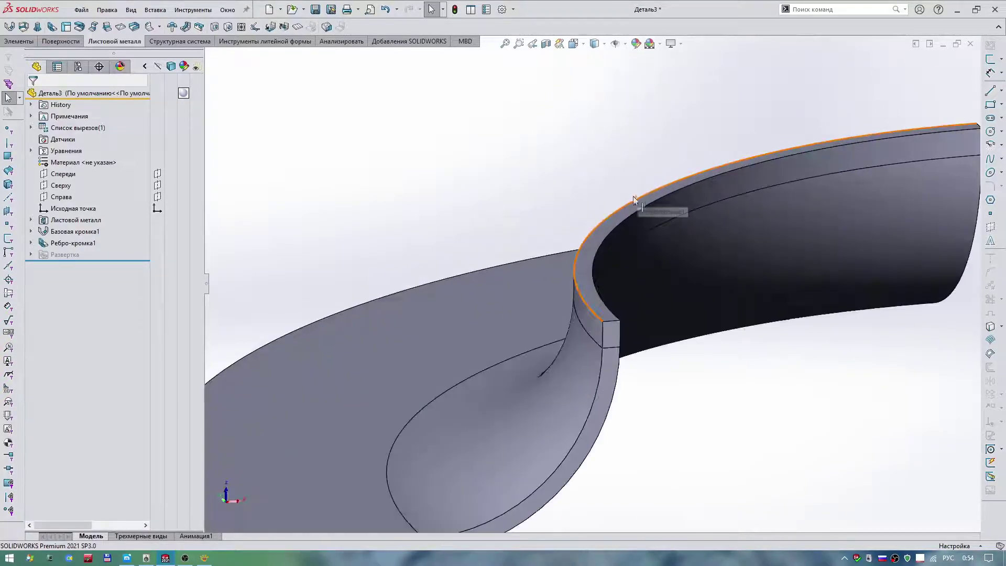
left_click(626, 224)
left_click(19, 41)
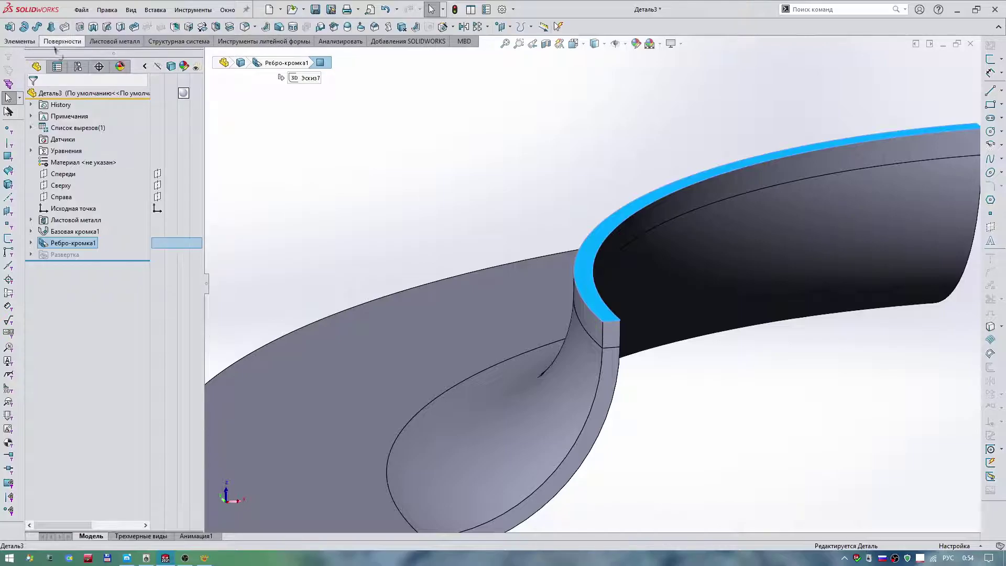
Move the flange's top face Up To Vertex along a flange edge, creating Переместить грань1.
left_click(188, 27)
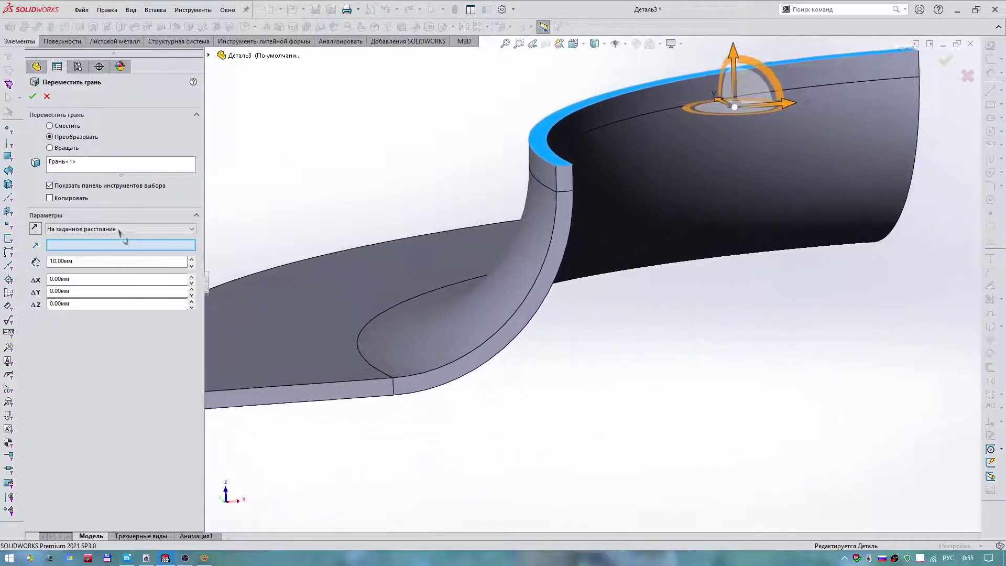
left_click(108, 234)
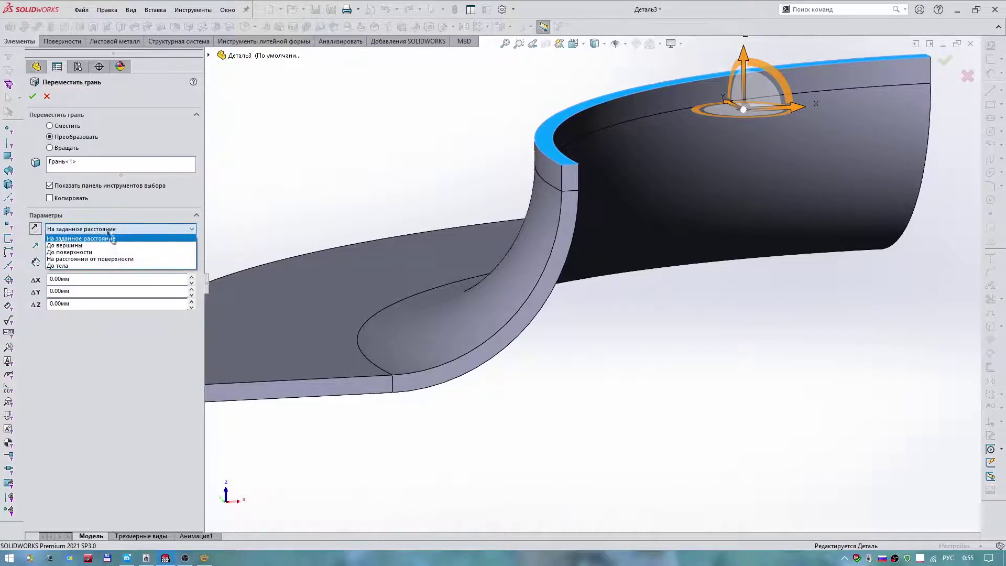
left_click(101, 249)
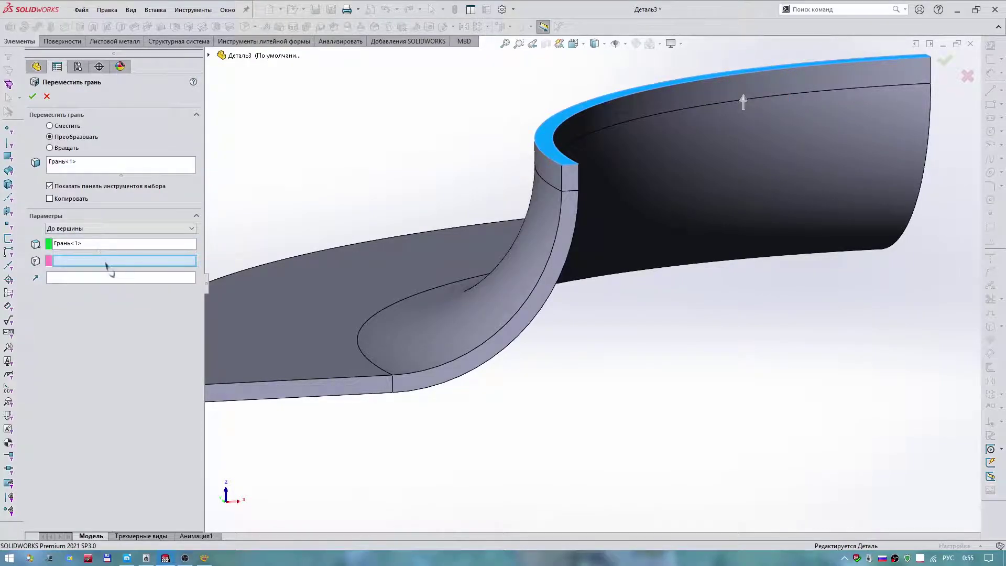
left_click(562, 192)
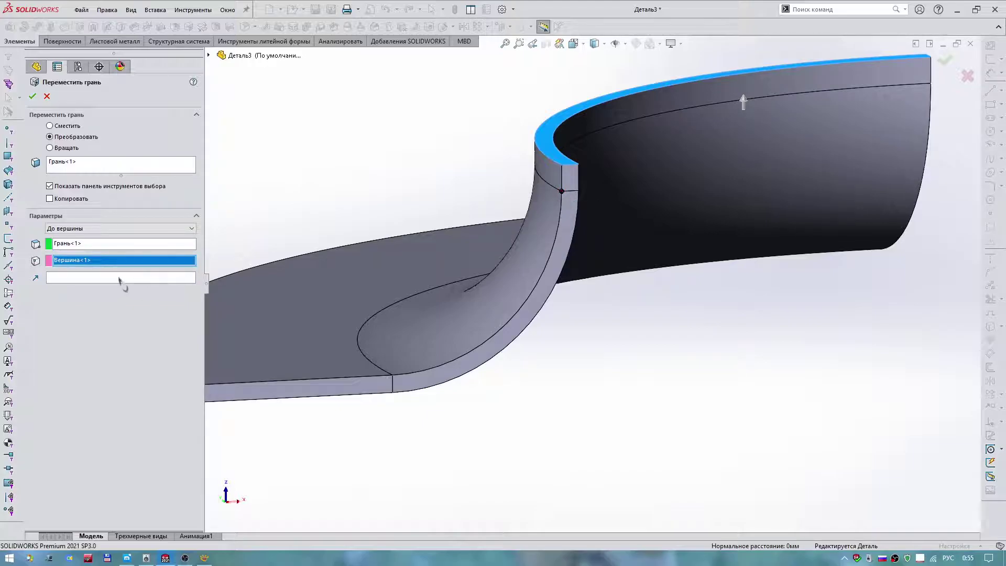
left_click(564, 183)
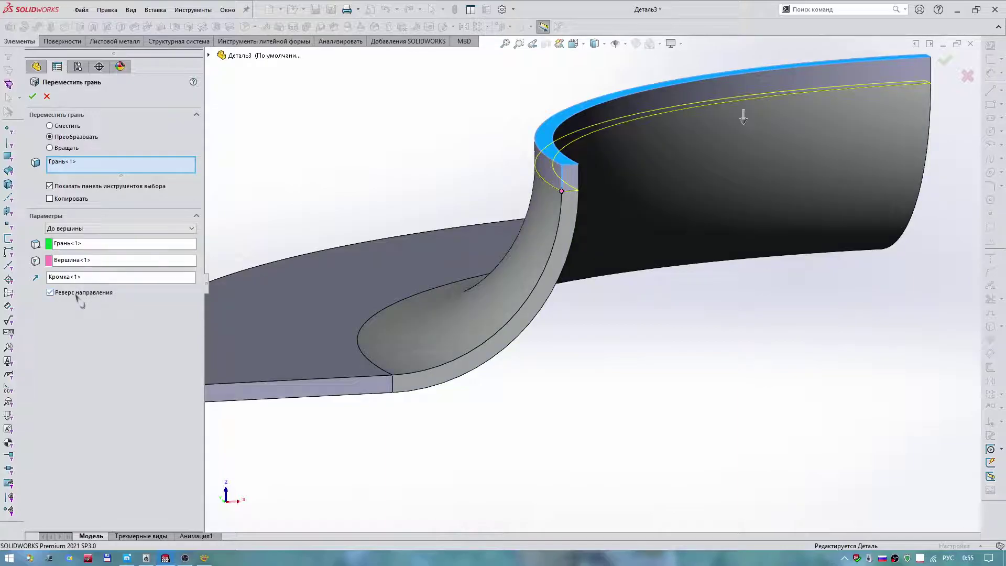
left_click(32, 96)
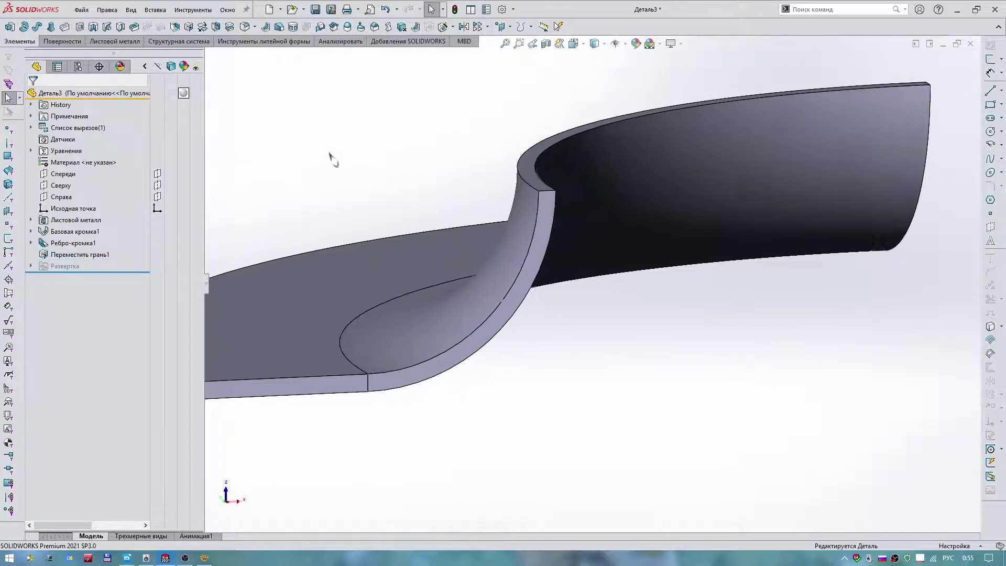
Bring up the 1.png photo in a resized, repositioned window beside the model.
mouse_move(876, 333)
middle_mouse_down()
mouse_move(907, 283)
mouse_move(905, 315)
middle_mouse_up()
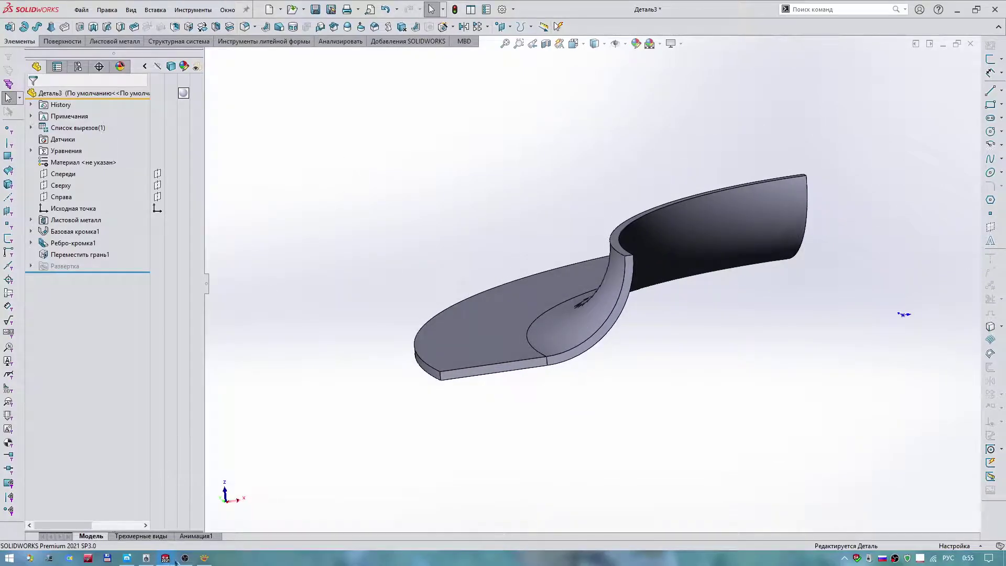
left_click(205, 558)
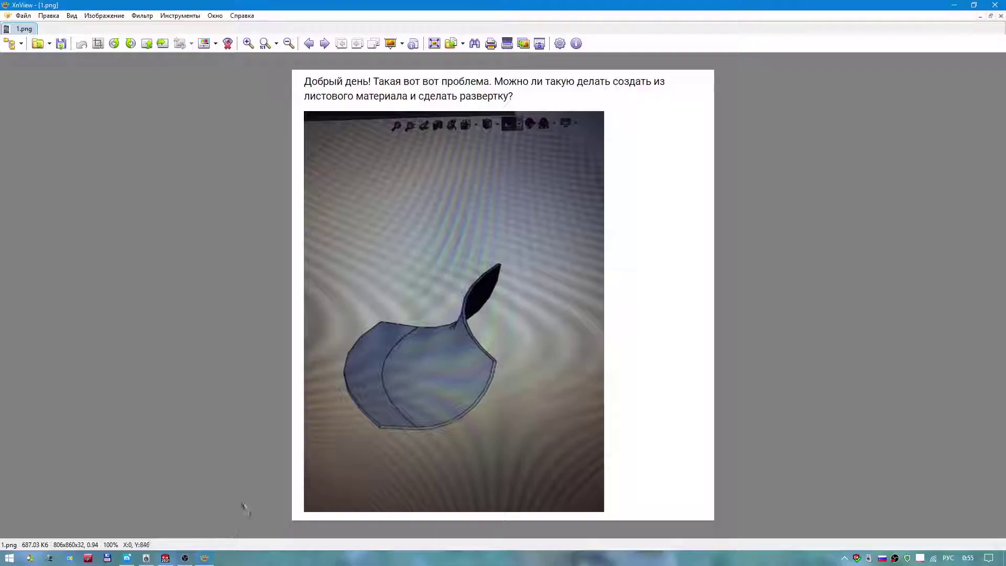
left_click(974, 6)
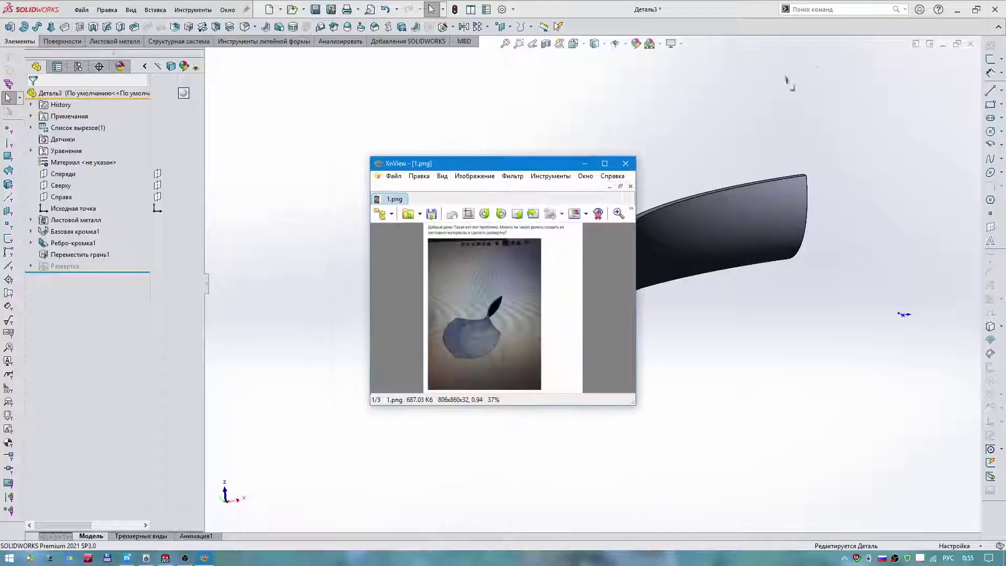
left_click_drag(551, 170, 351, 108)
right_click(461, 102)
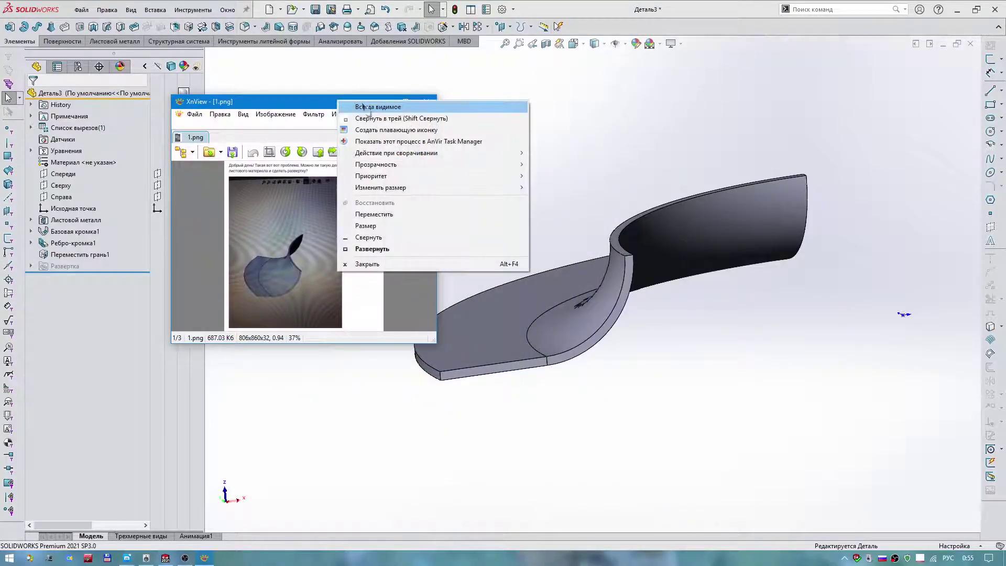
key("Escape")
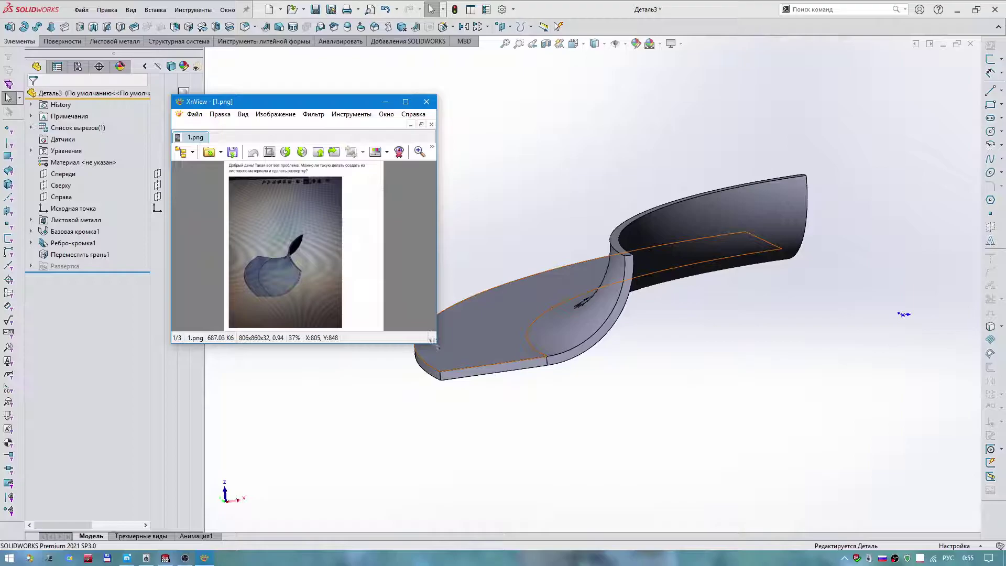
left_click_drag(434, 340, 610, 528)
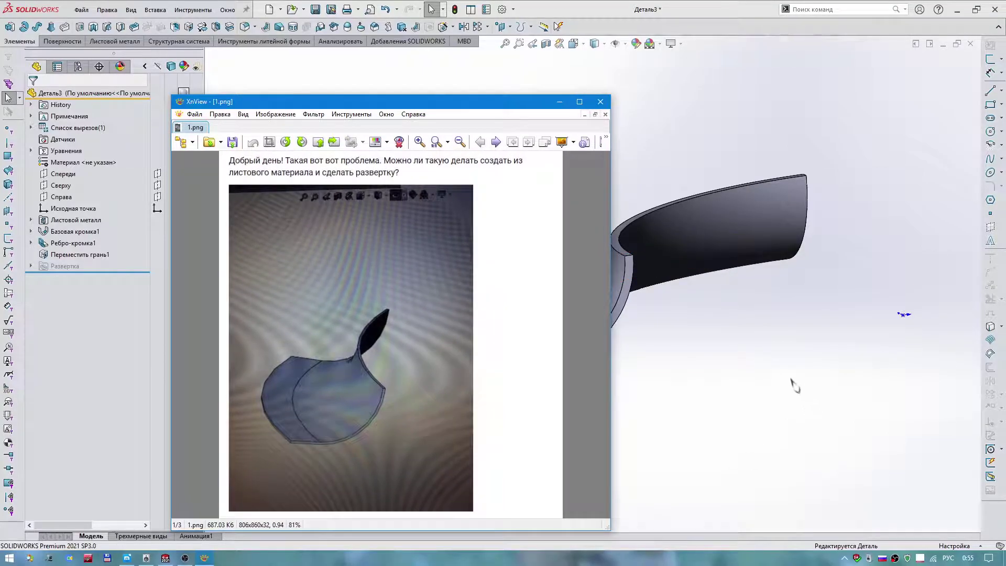
Rotate the part to match the photo's viewing angle.
mouse_move(792, 382)
middle_mouse_down()
mouse_move(799, 374)
mouse_move(788, 383)
middle_mouse_up()
left_click_drag(496, 103, 430, 64)
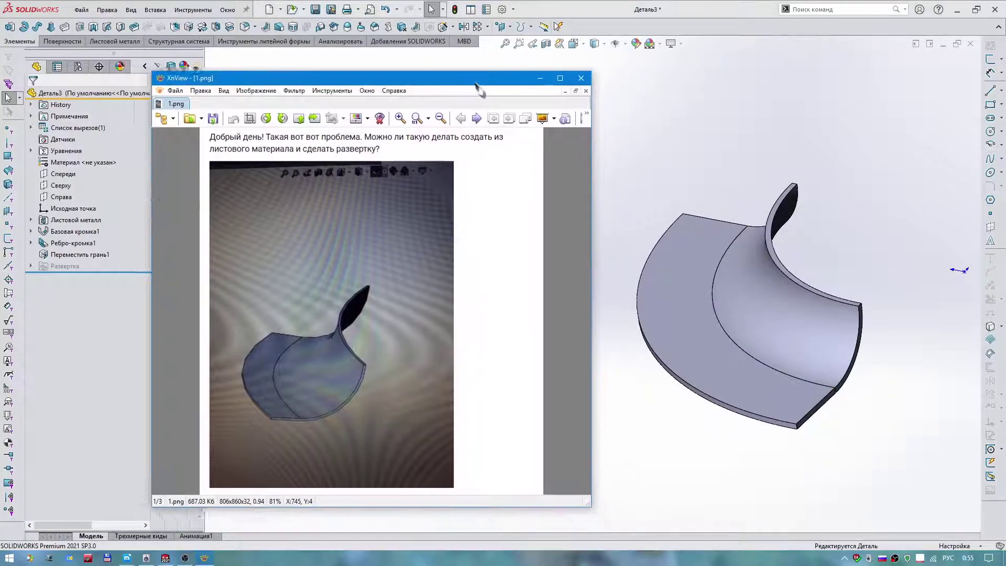
middle_click_drag(650, 176, 681, 432)
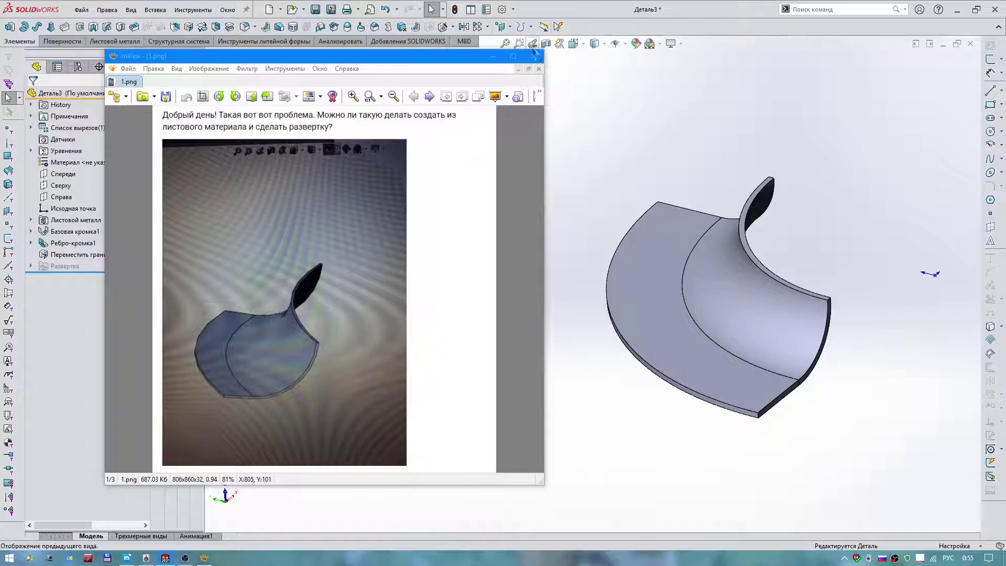
Save As over the Desktop file Развёртка из листового металла скруглённого конуса.SLDPRT, confirming replacement.
left_click(317, 10)
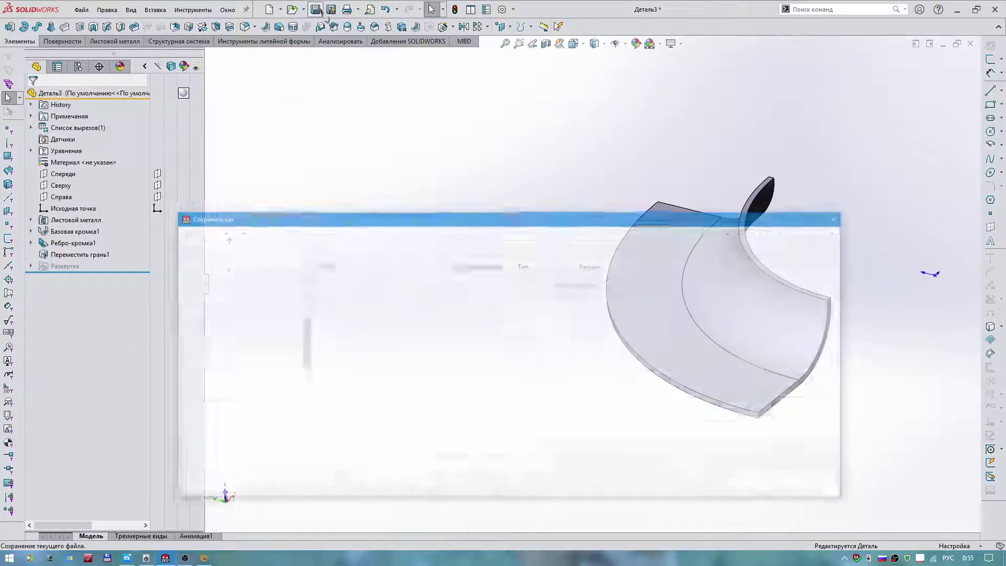
left_click(404, 283)
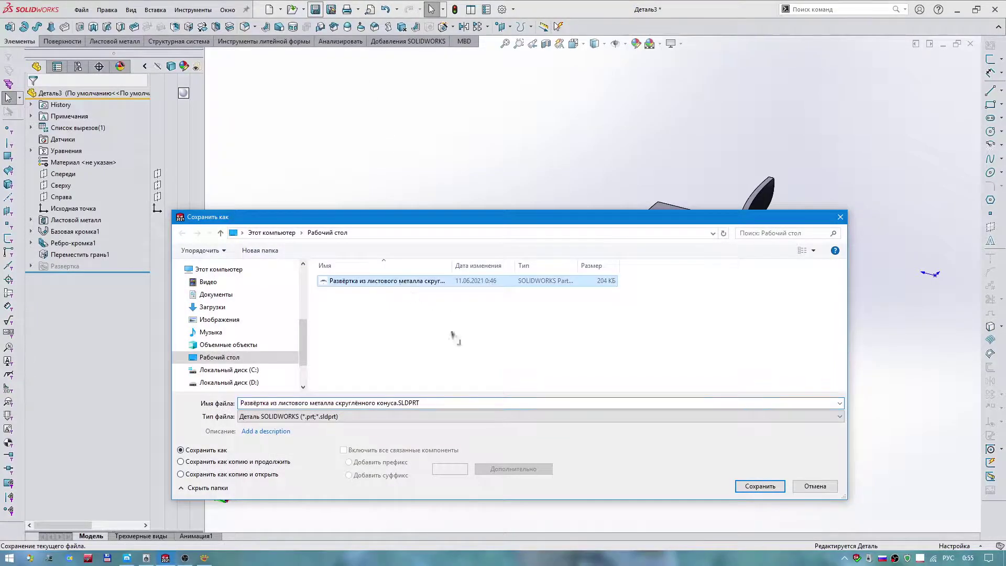
left_click(756, 492)
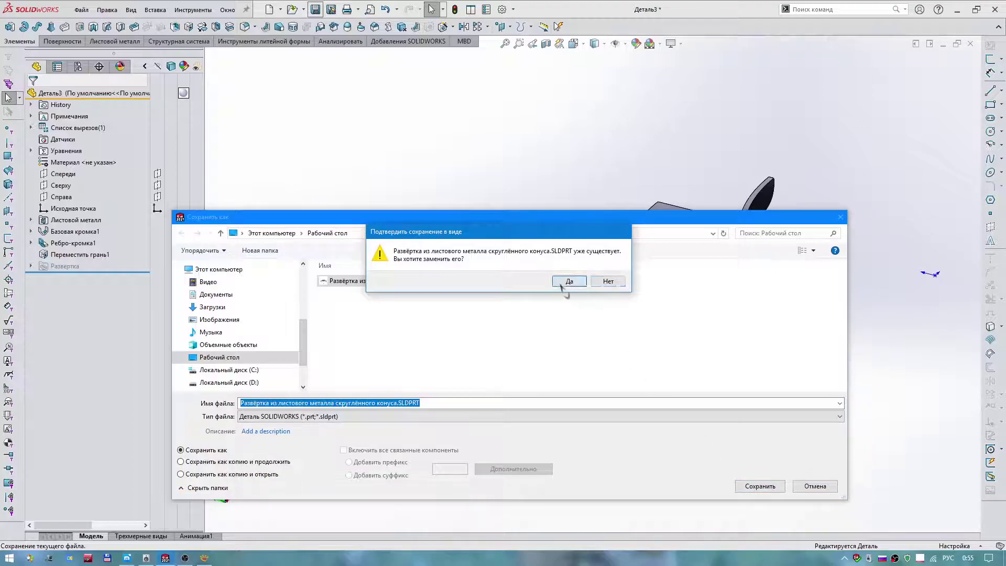
left_click(562, 286)
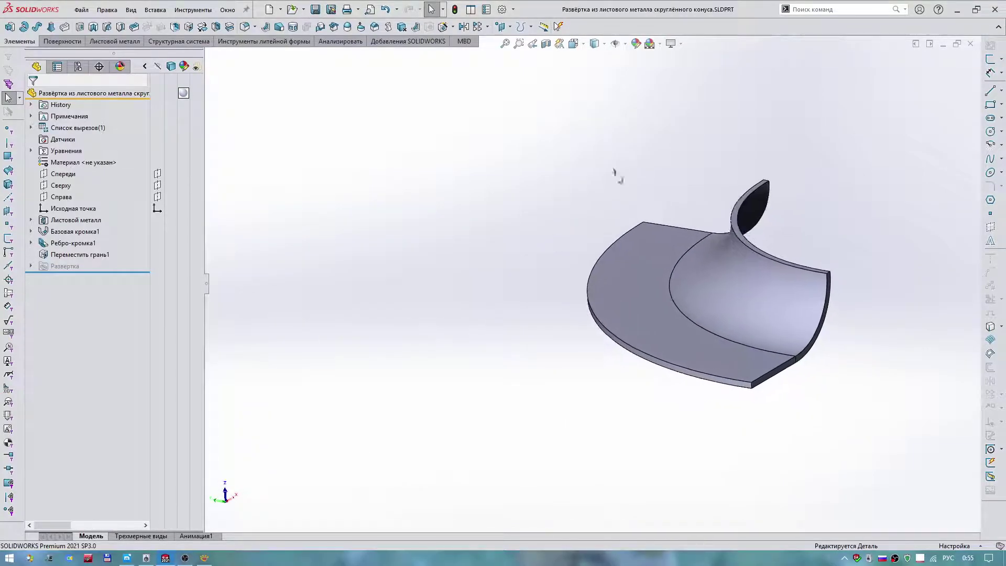
left_click(671, 43)
left_click(691, 58)
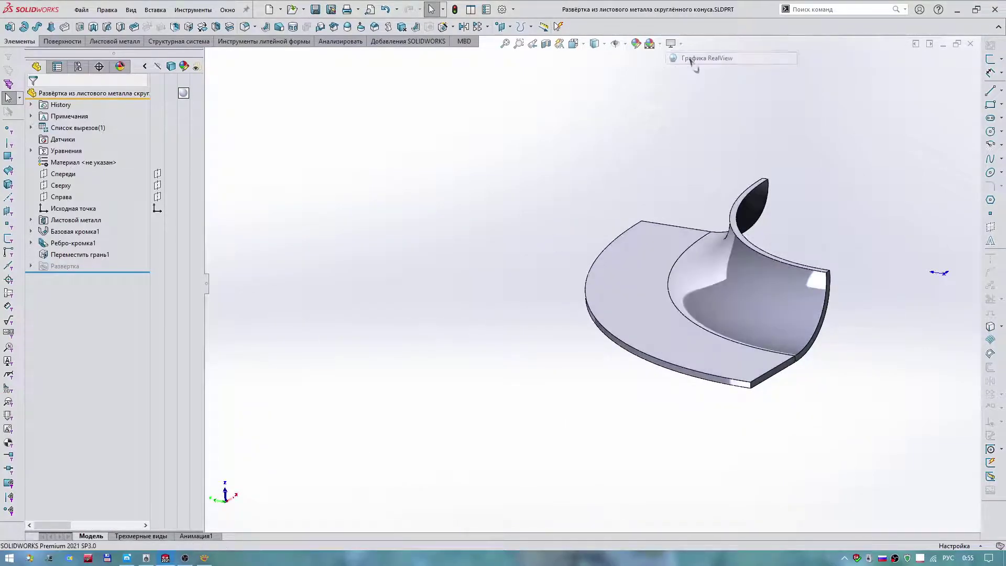
key("Right")
key("Right")
key("Right")
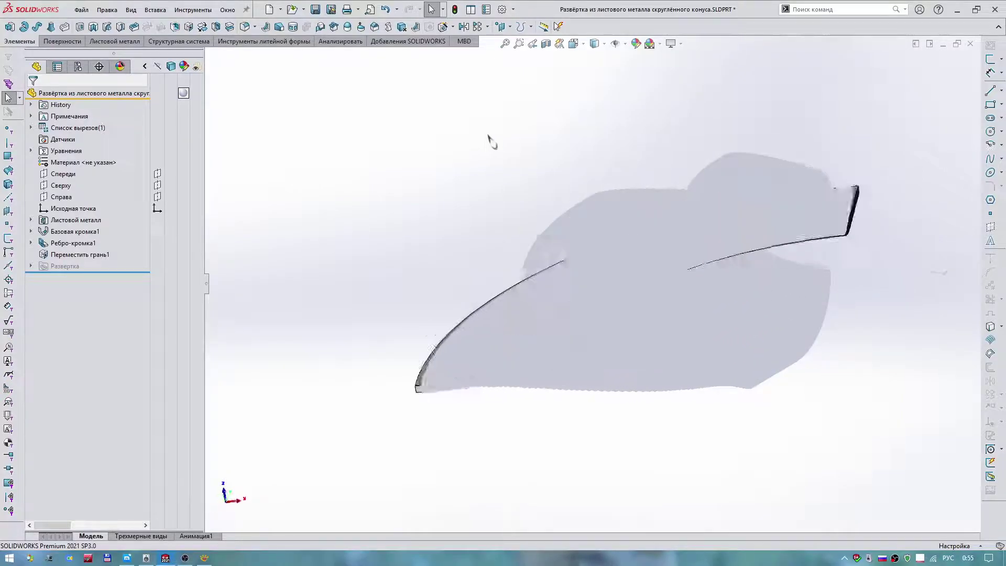
key("Right")
key("Right")
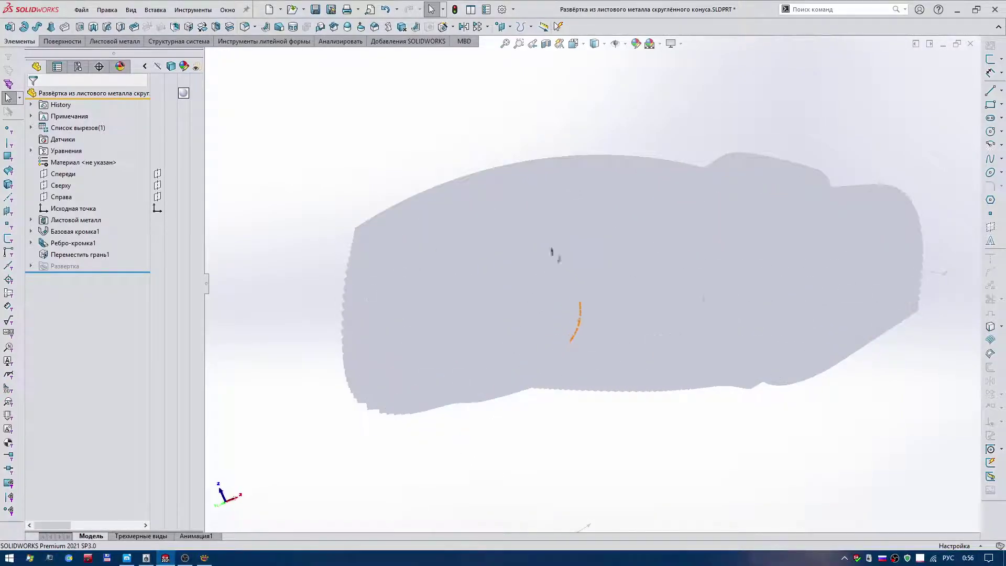
left_click(681, 44)
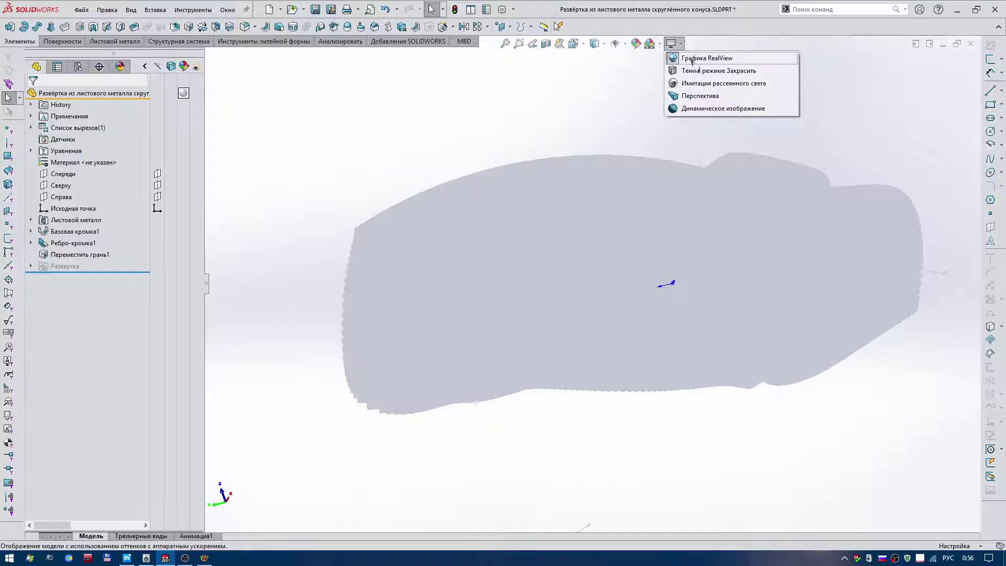
left_click(698, 59)
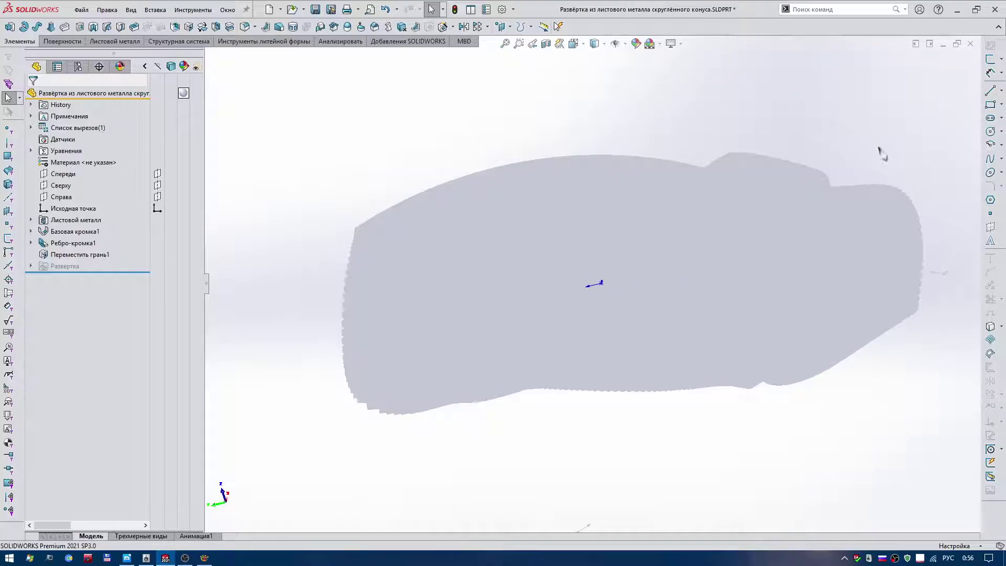
left_click(946, 45)
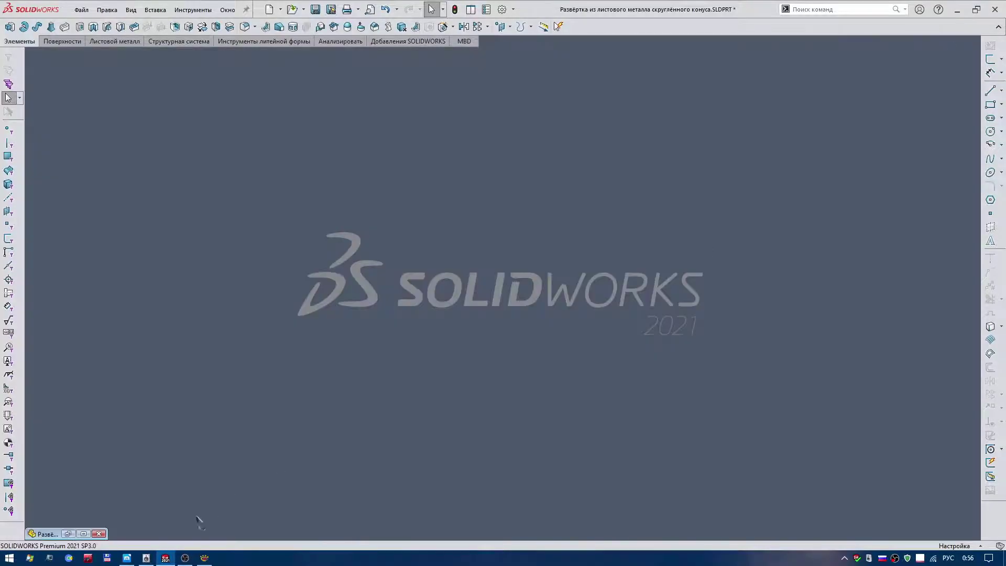
left_click(68, 534)
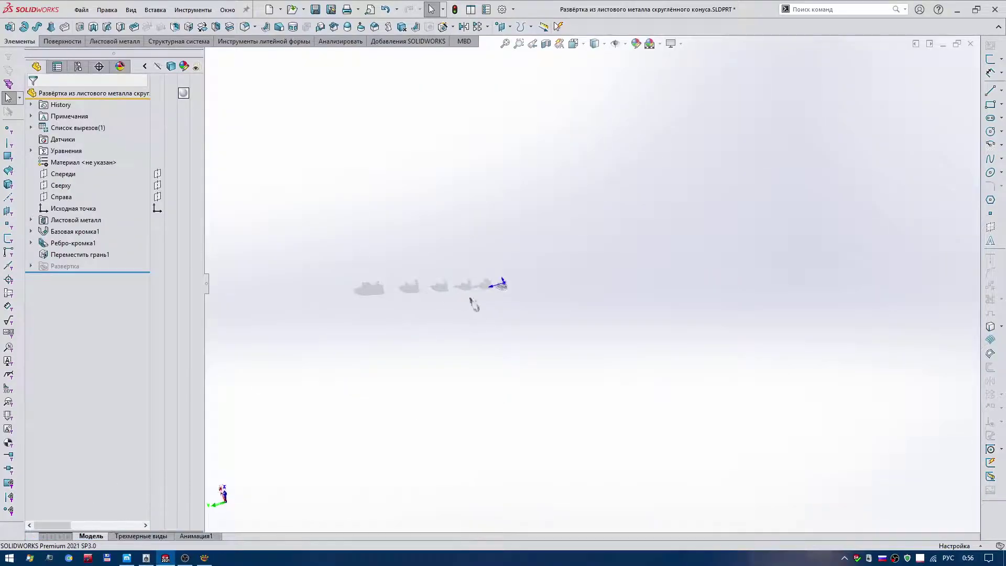
middle_click_drag(513, 297, 576, 331)
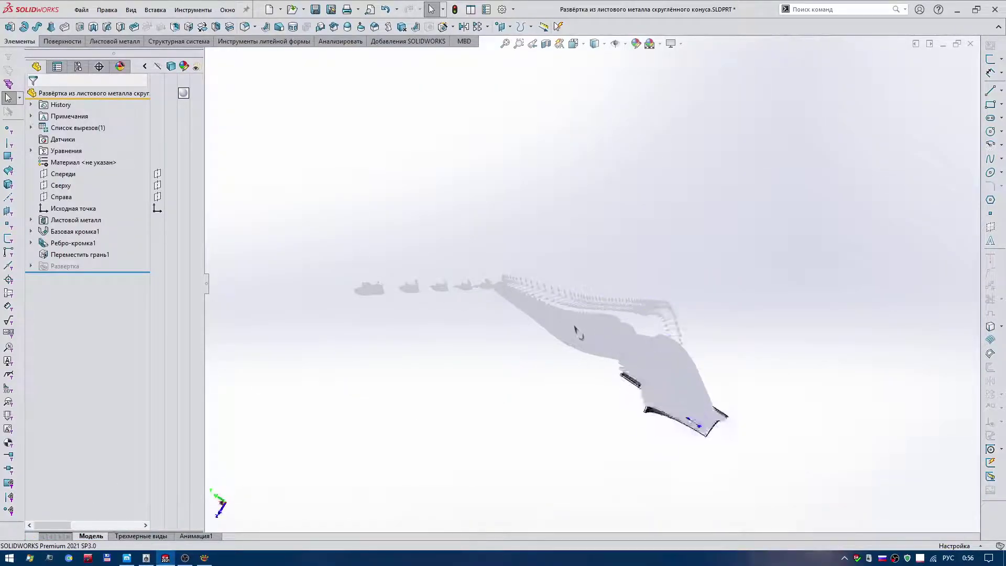